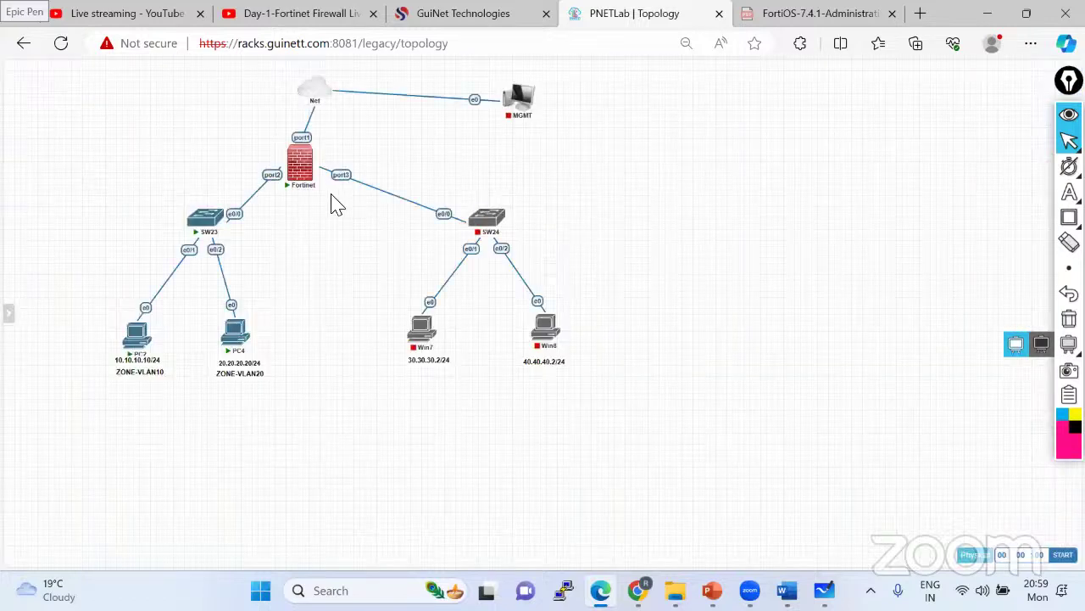
- Open the Fortinet node's console in PNETLab and drag the terminal aside
left_click(301, 167)
left_click(307, 170)
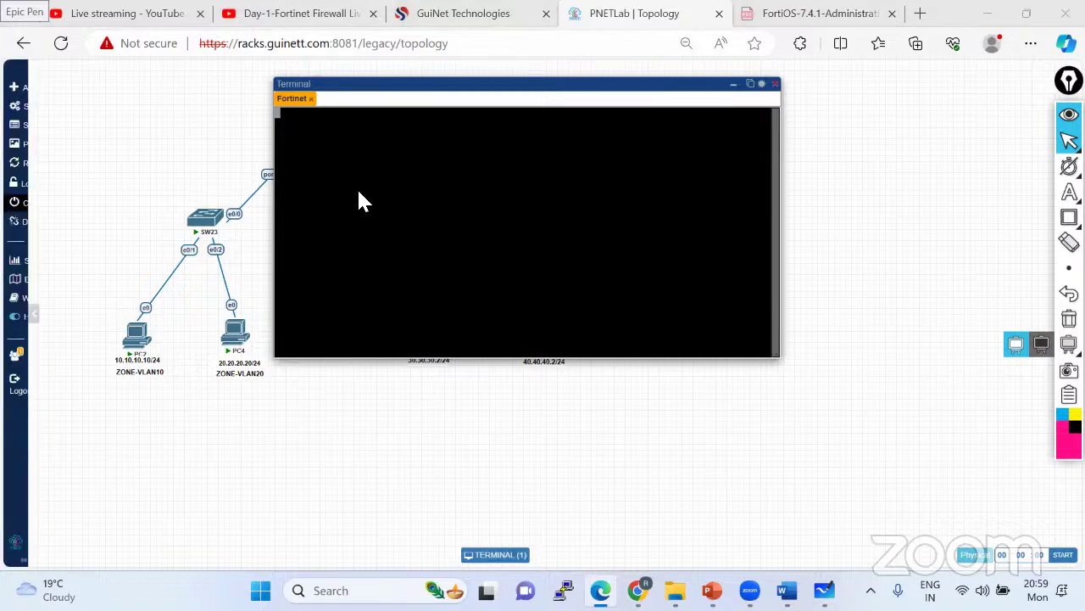
left_click(380, 186)
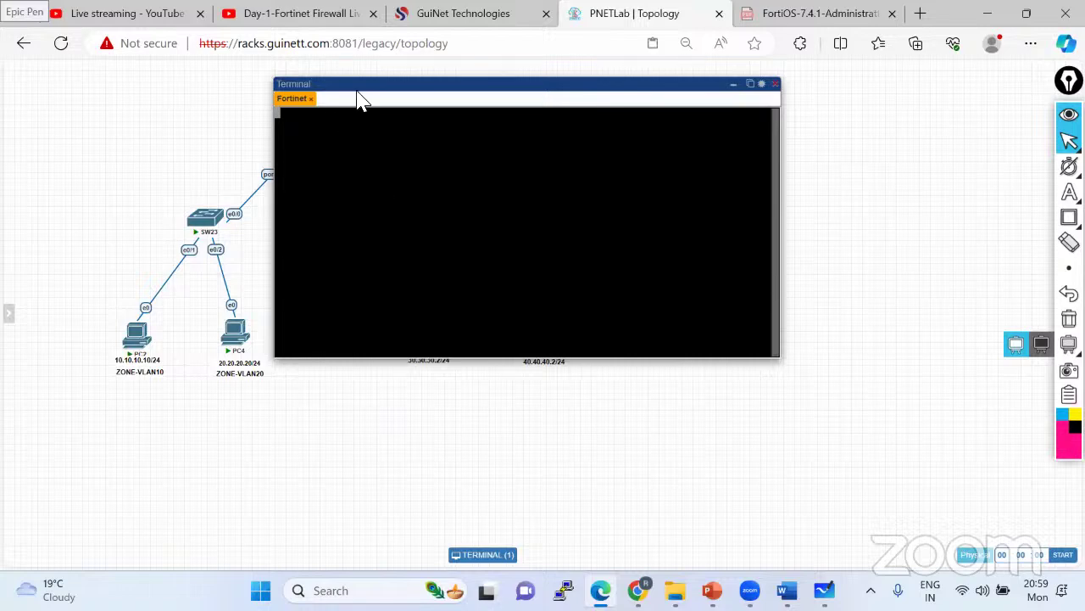
left_click_drag(364, 85, 476, 127)
- Log in and run show system interface, confirming port1 has DHCP address 192.168.1.42
key("Return")
key("Return")
key("Return")
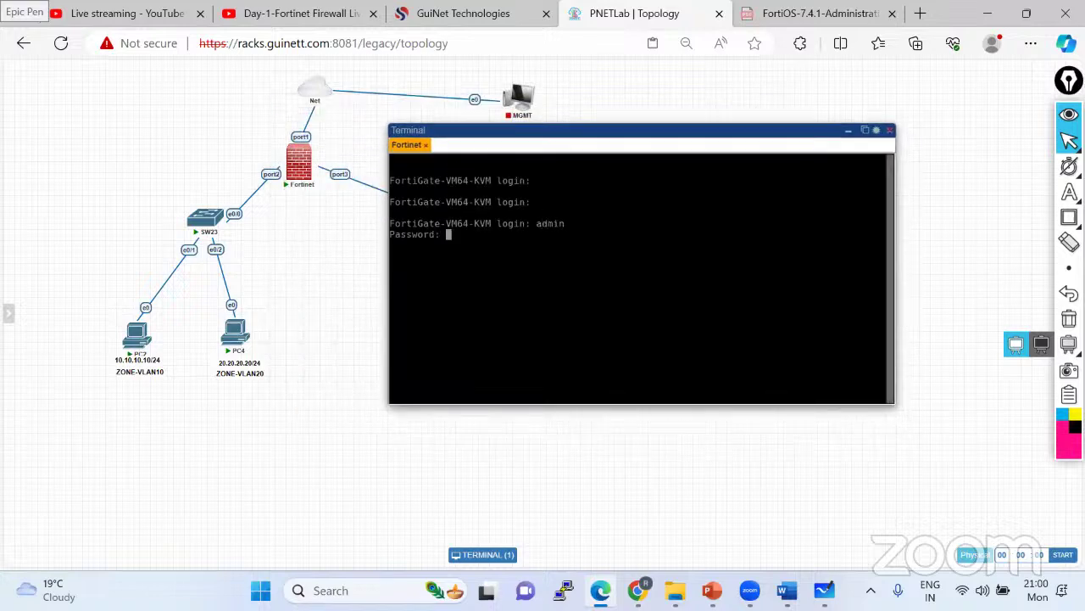
key("Return")
key("Return")
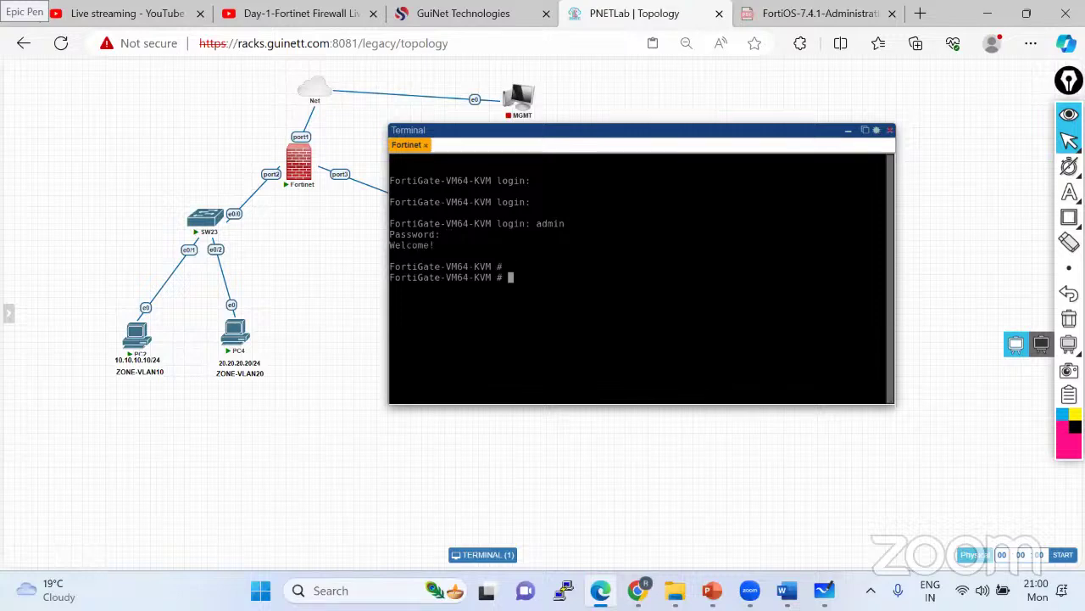
key("Return")
type("show system i")
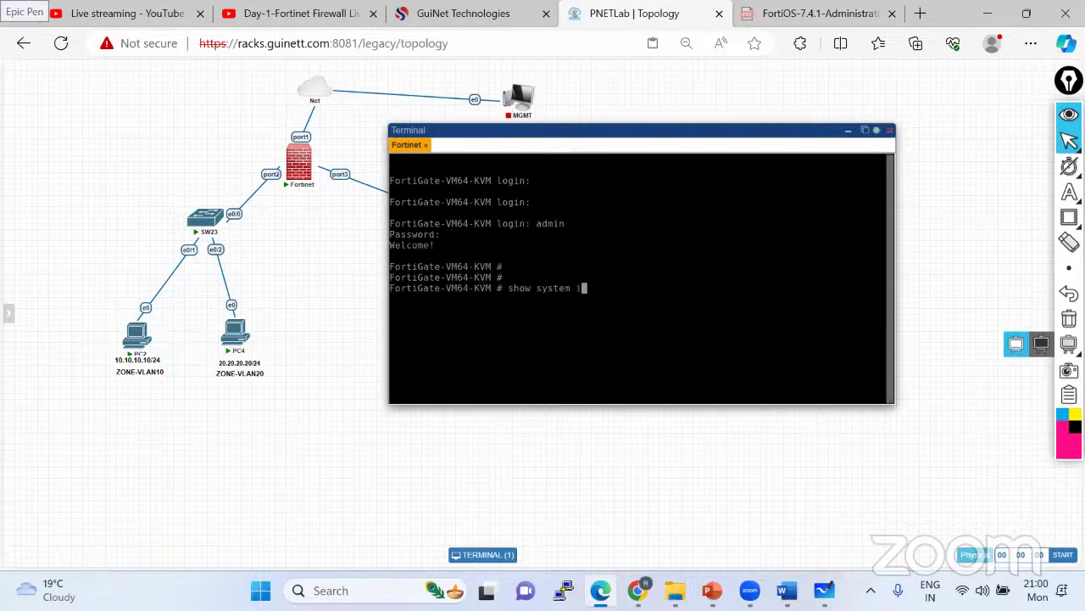
type("nterface")
key("question")
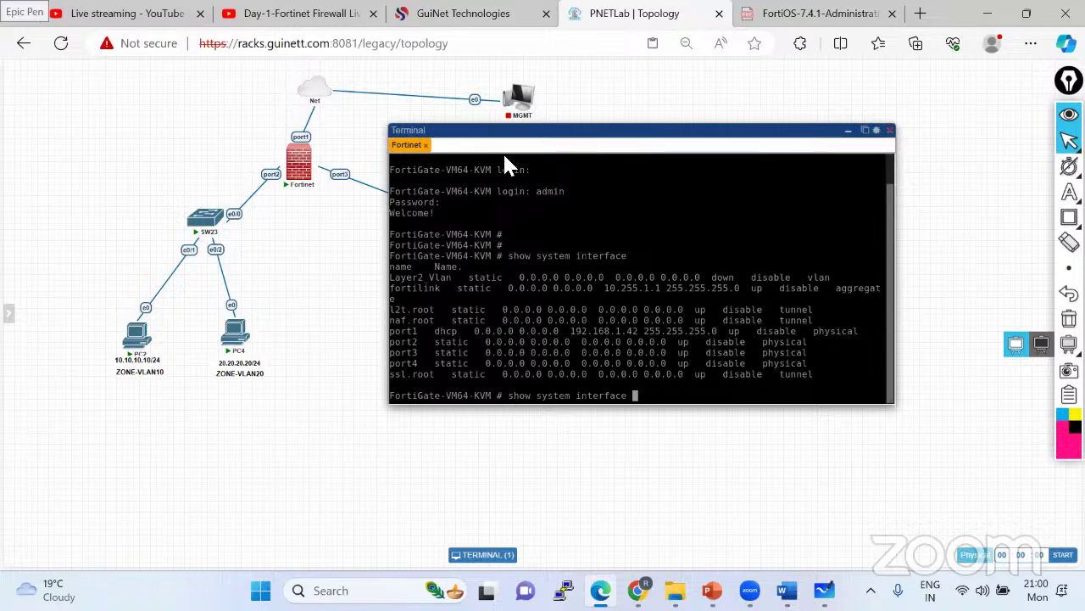
left_click(922, 14)
- Browse to 192.168.1.42 and sign in to the FortiGate web GUI with the administrator credentials
type("192.168.1.100")
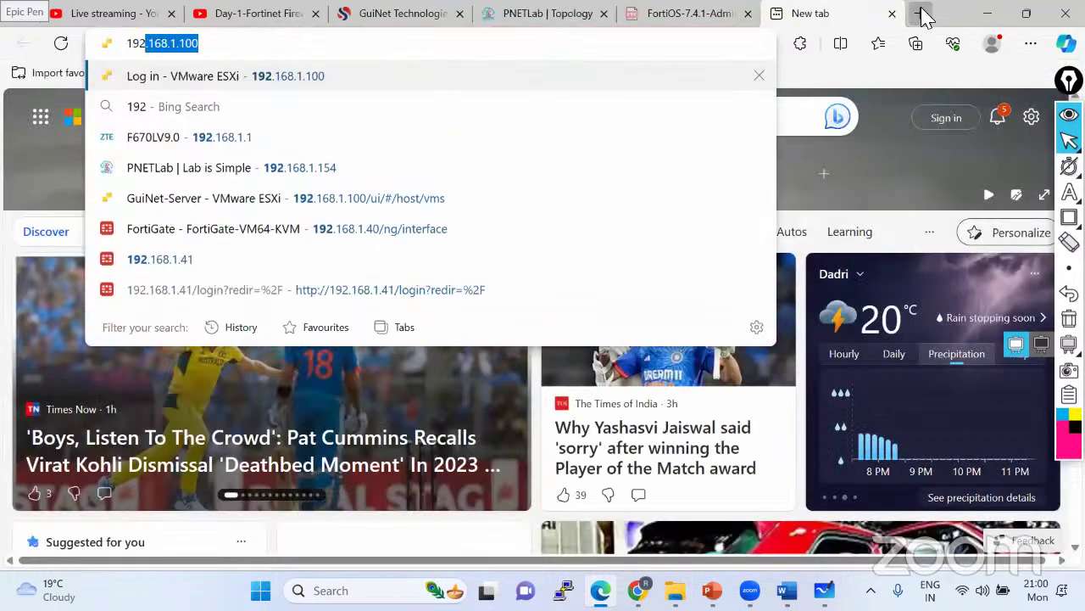
key("BackSpace")
key("BackSpace")
type("42")
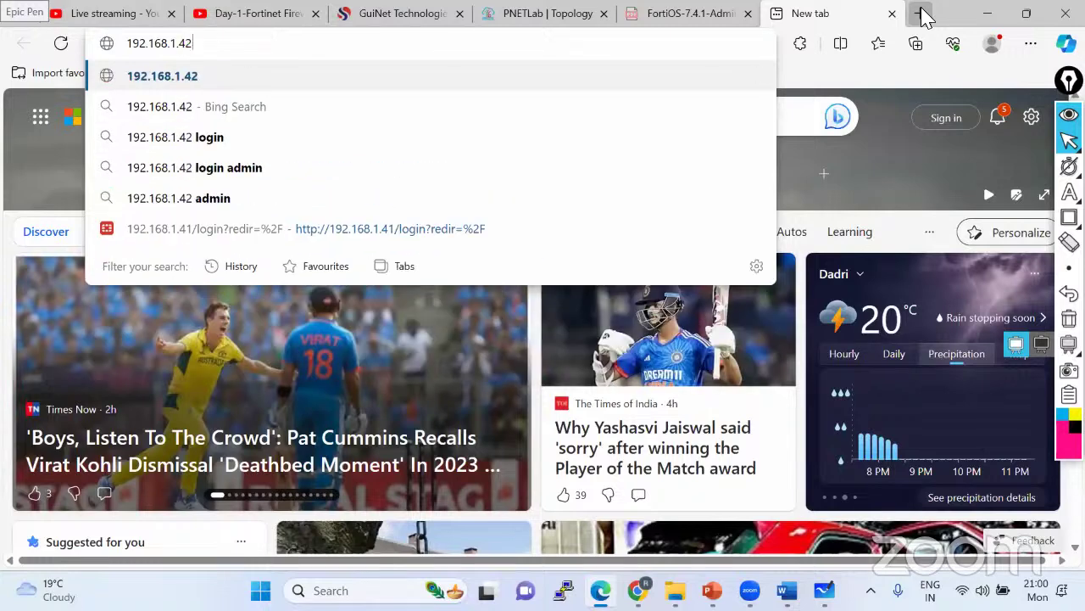
key("Return")
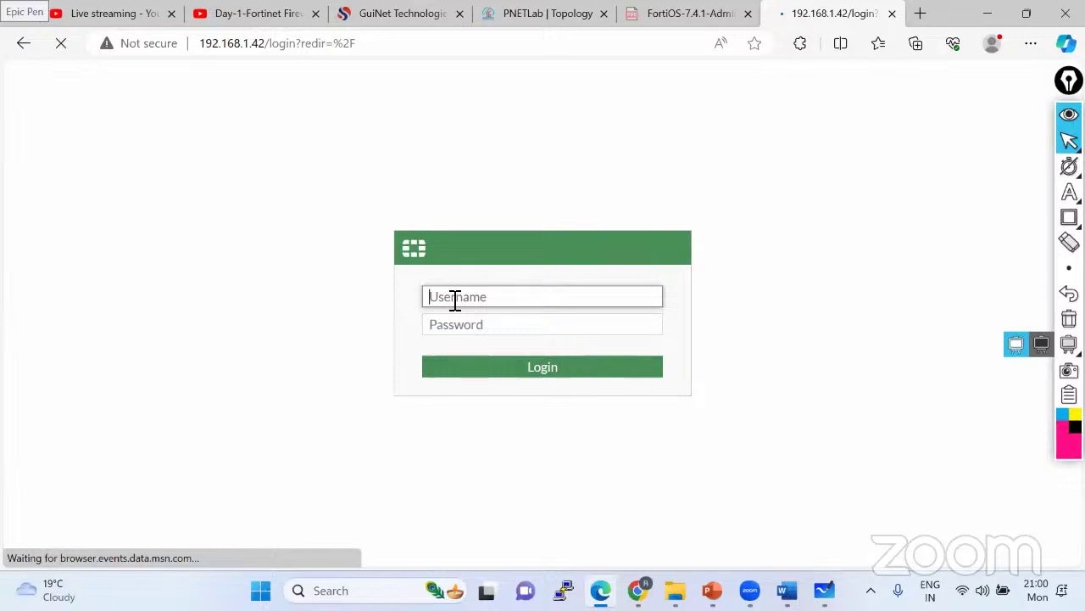
type("admin")
key("Tab")
type("a")
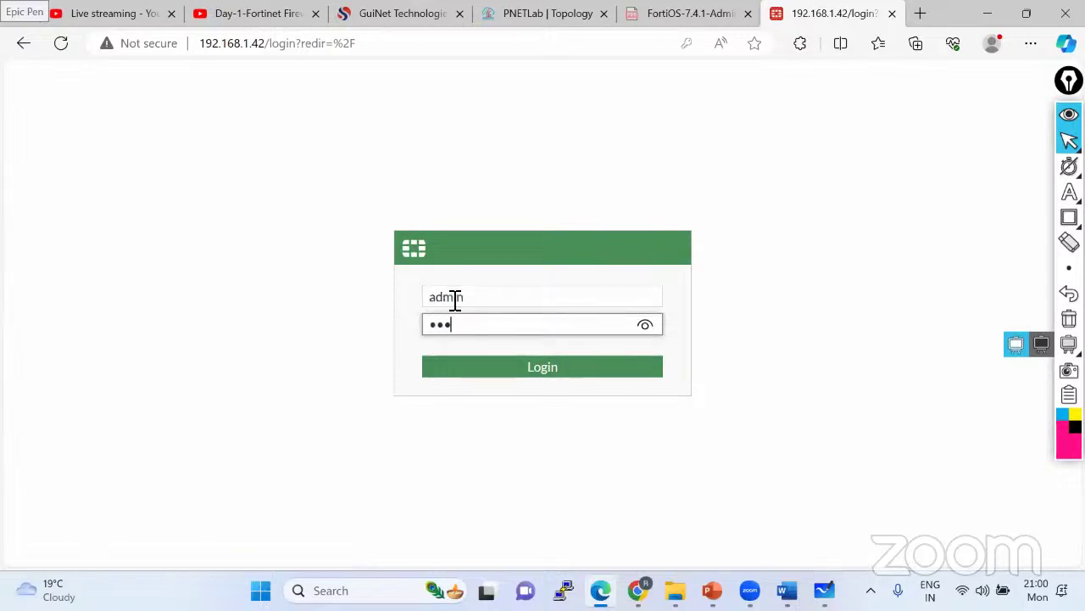
type("dmin")
key("Return")
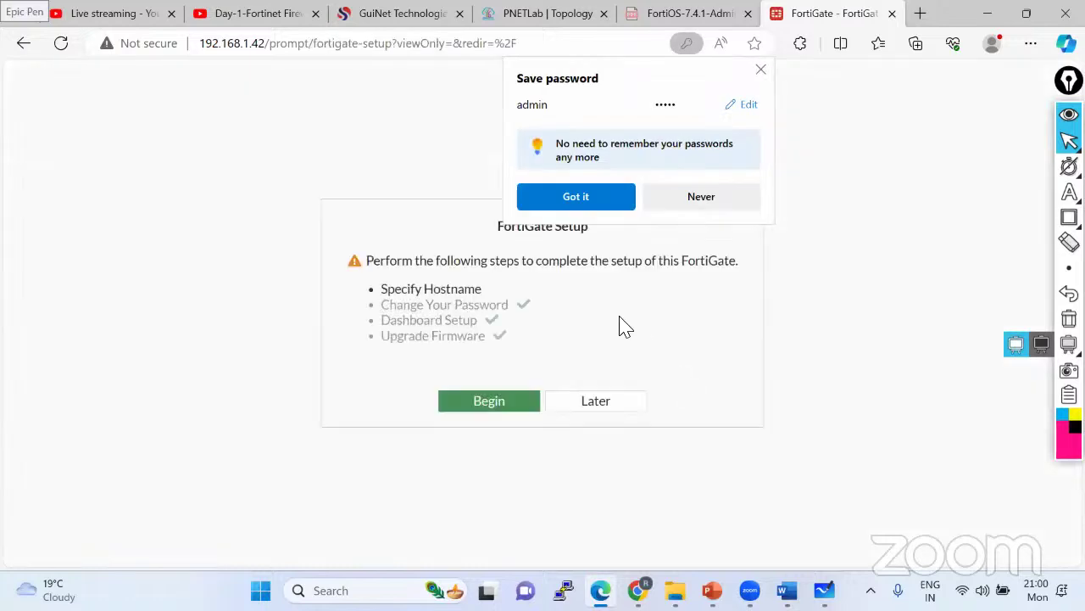
- Skip the password-save, setup and release-overview prompts, and zoom out on the Status dashboard
left_click(694, 203)
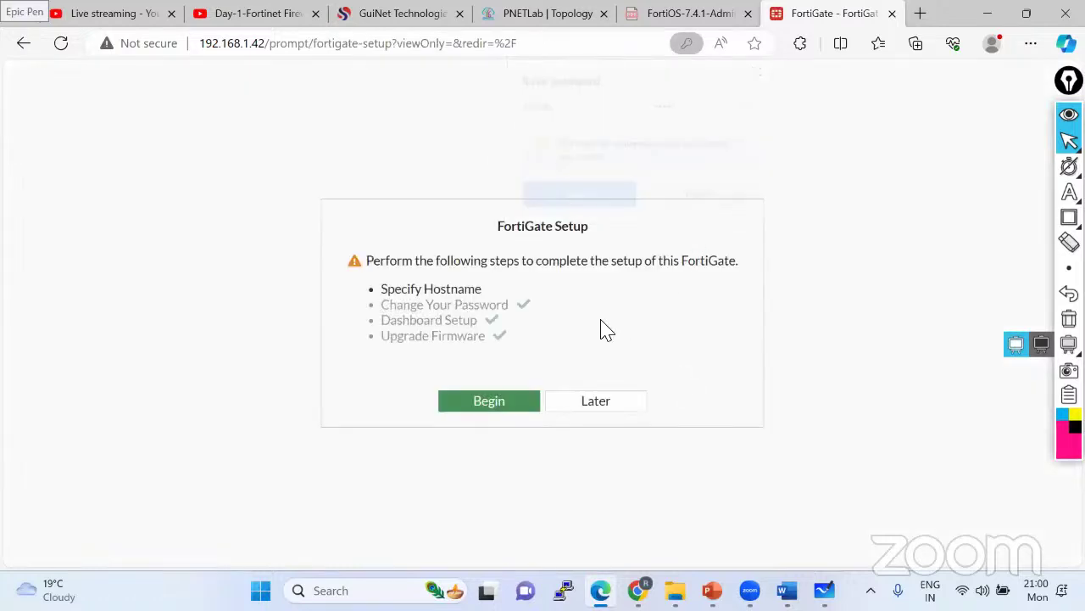
left_click(596, 402)
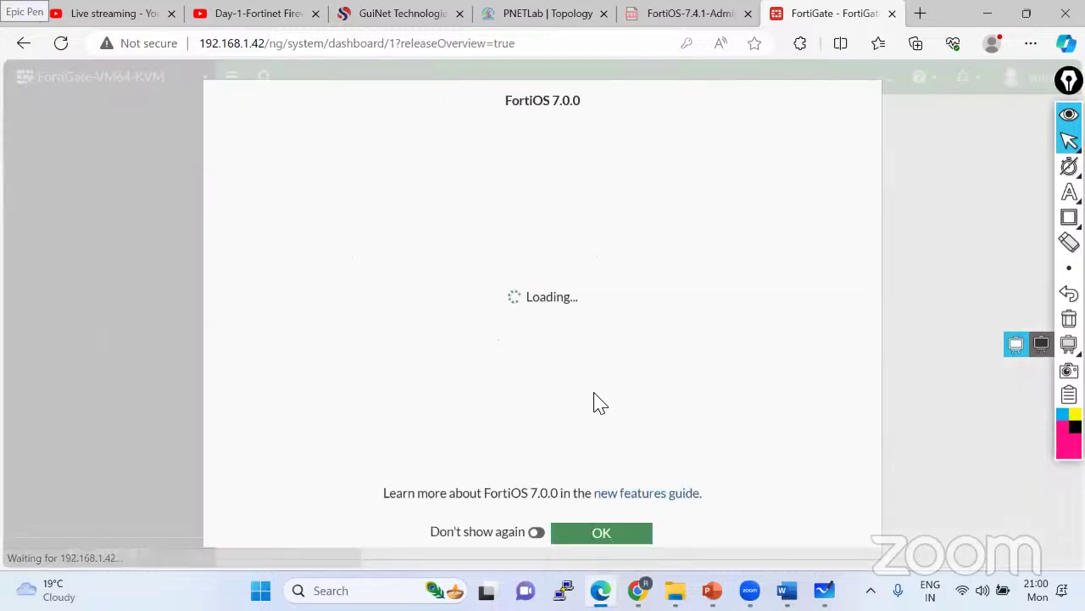
left_click(621, 534)
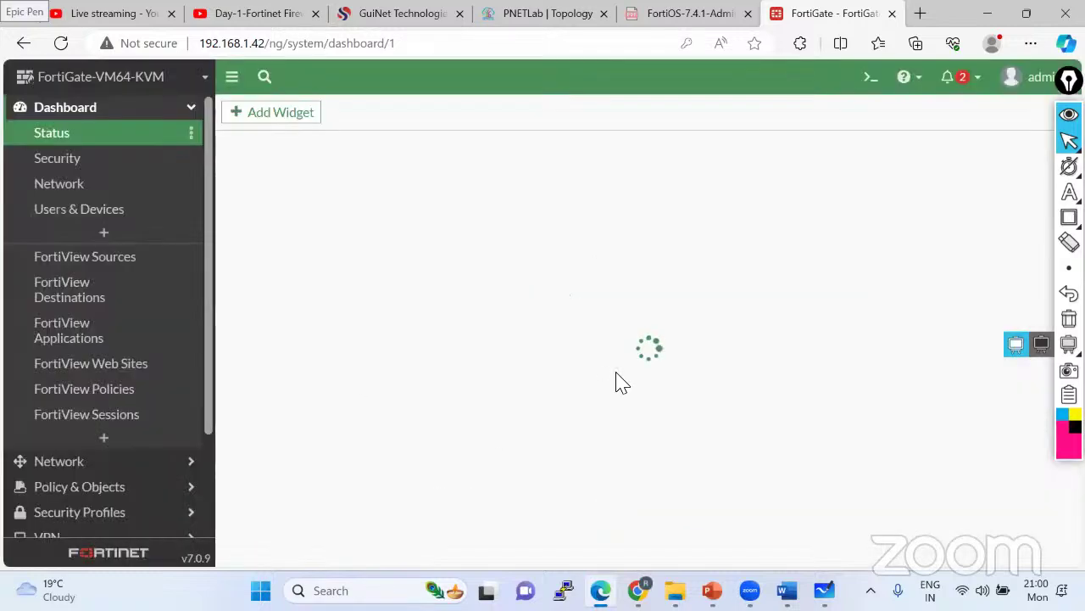
key("ctrl+minus")
key("ctrl+minus")
key("ctrl+minus")
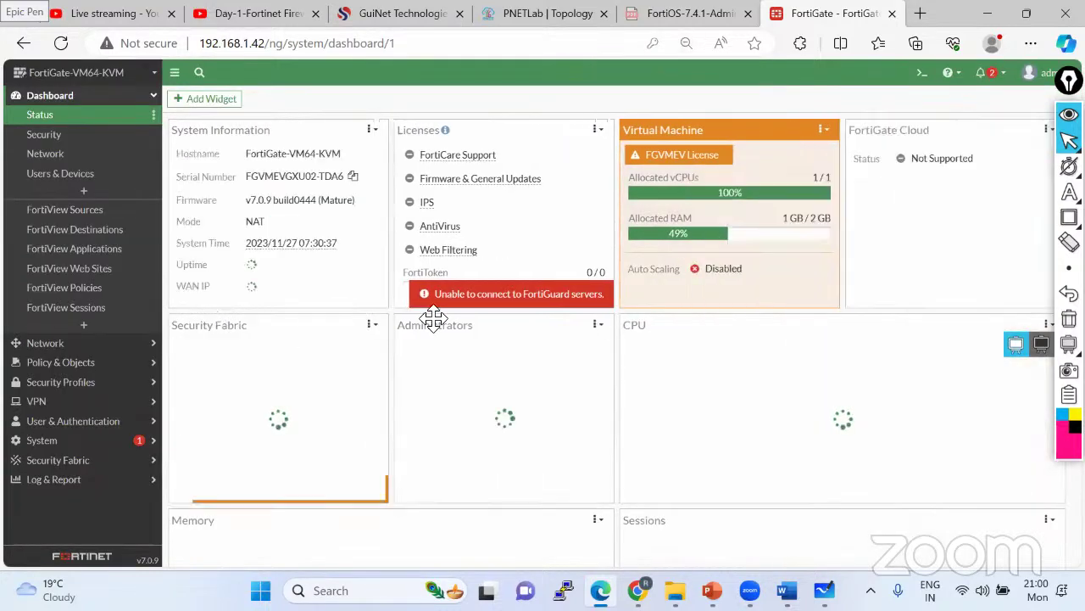
mouse_move(713, 590)
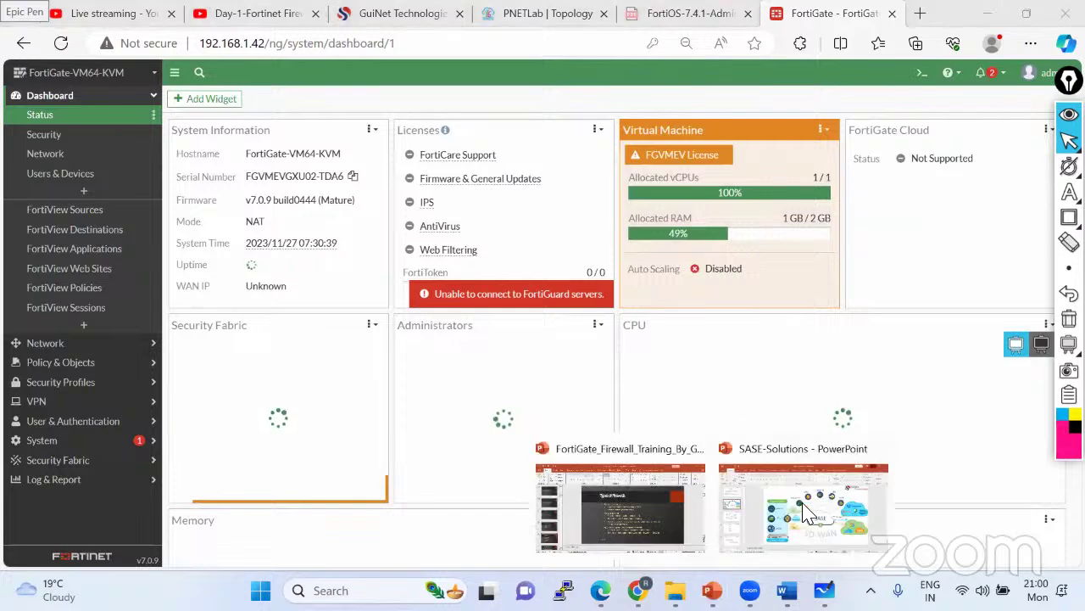
left_click(651, 497)
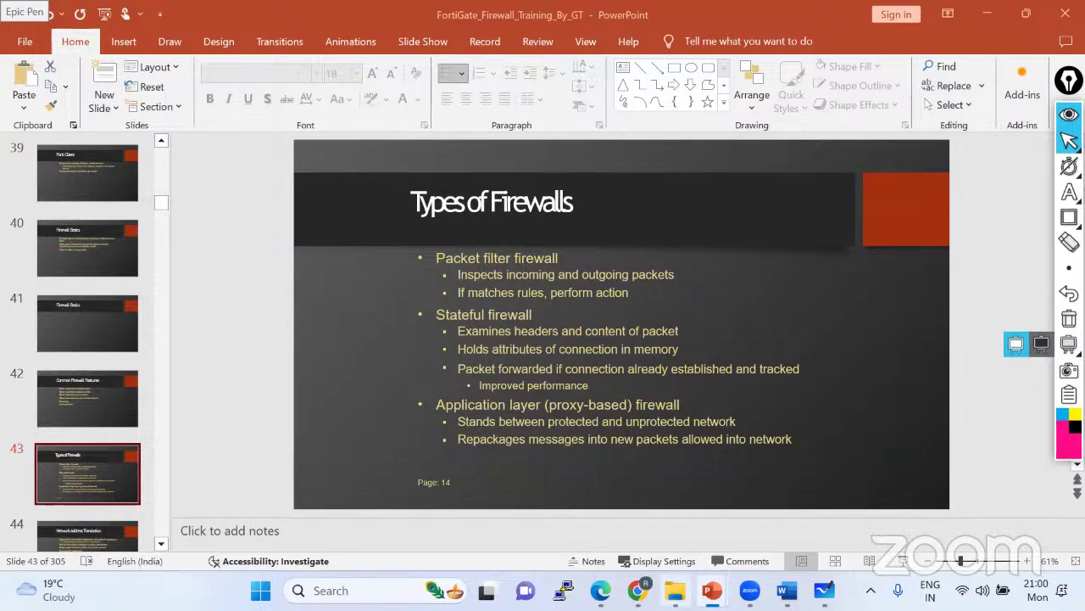
mouse_move(597, 579)
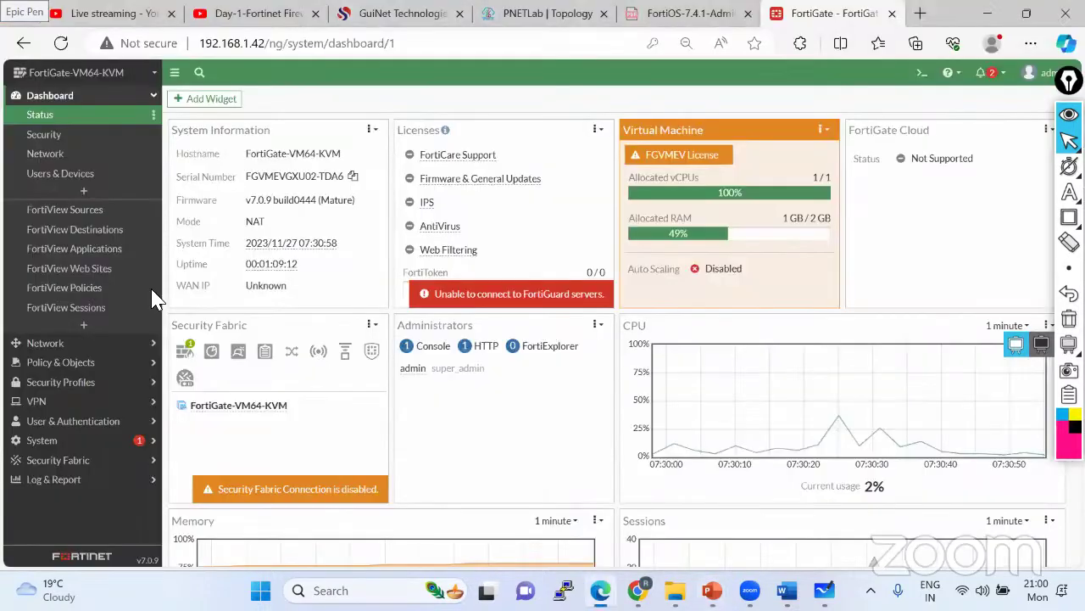
left_click(586, 509)
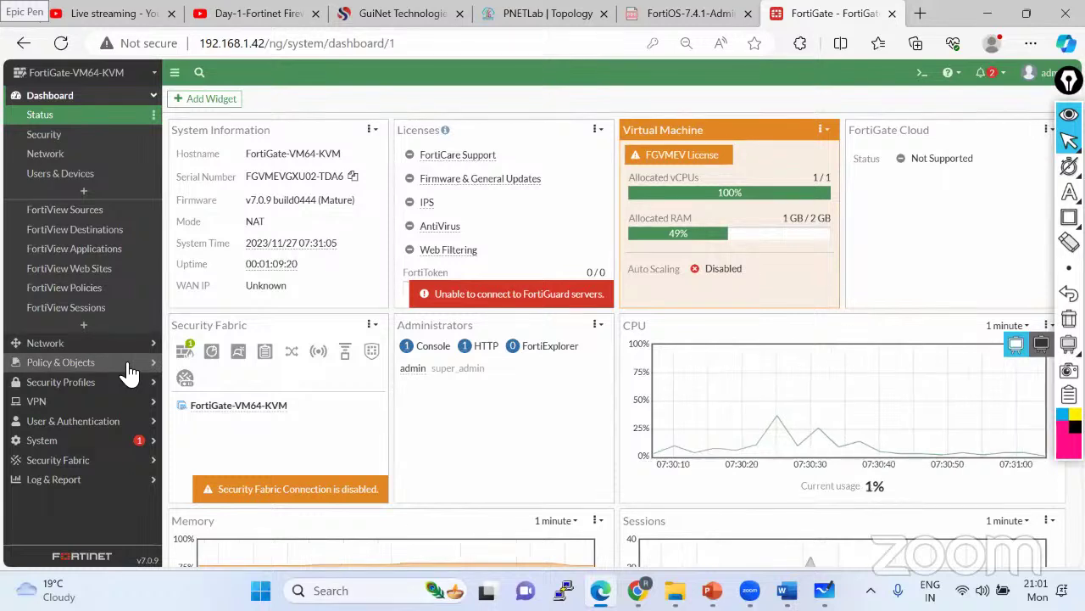
- Delete the 'Test' policy under port2 → port2 in Firewall Policy, then begin a new policy
left_click(129, 373)
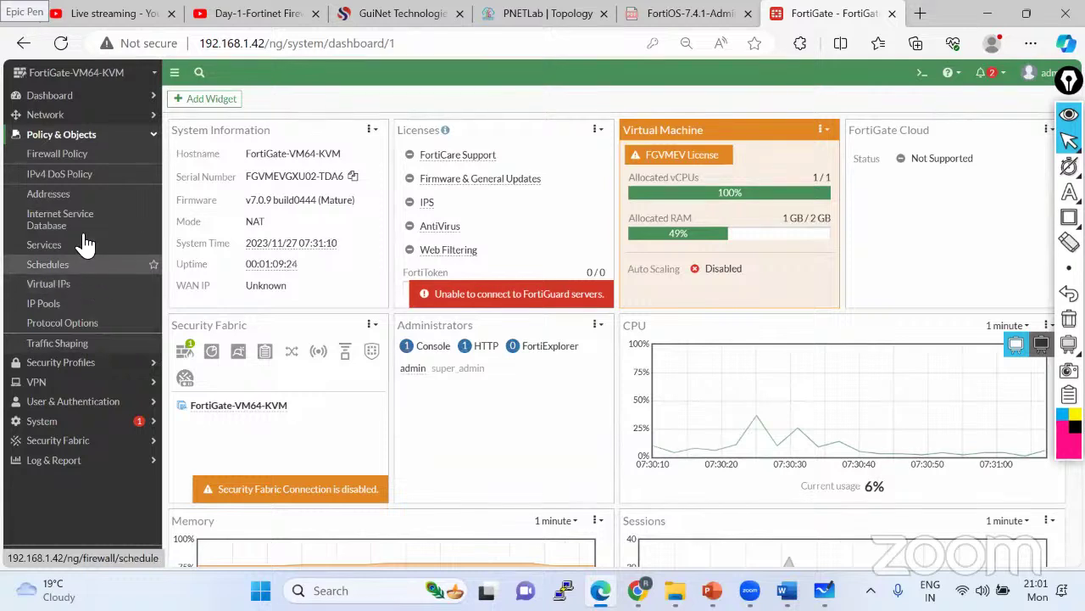
left_click(89, 159)
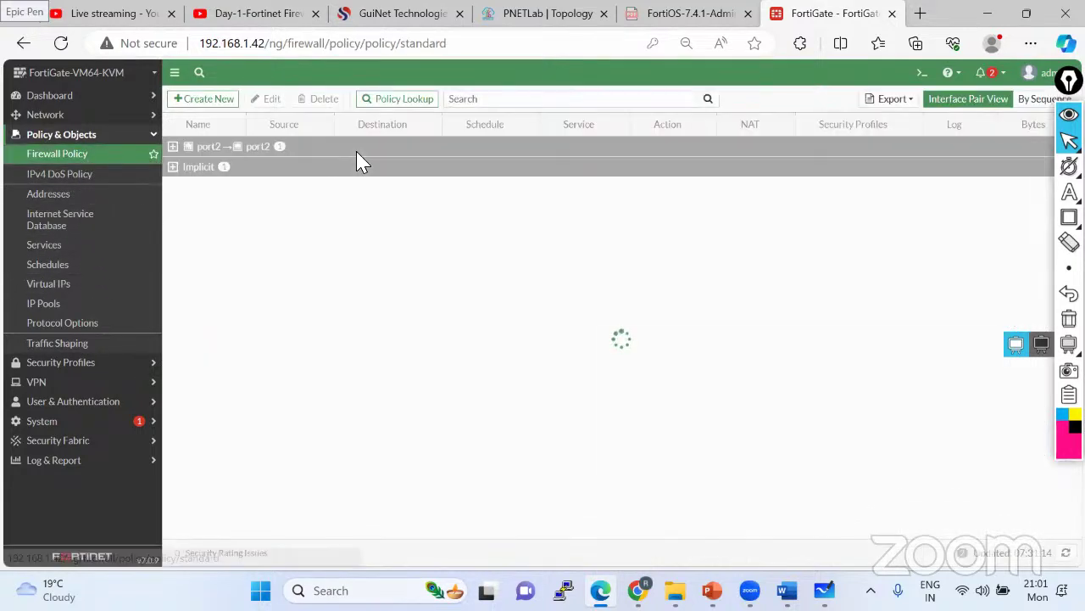
left_click(173, 147)
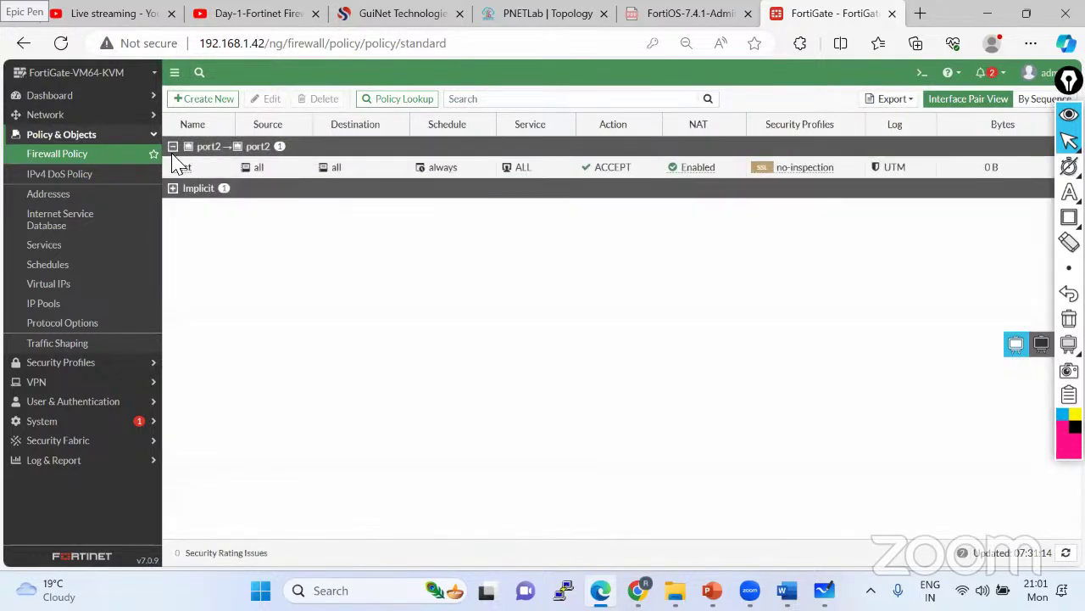
left_click(178, 166)
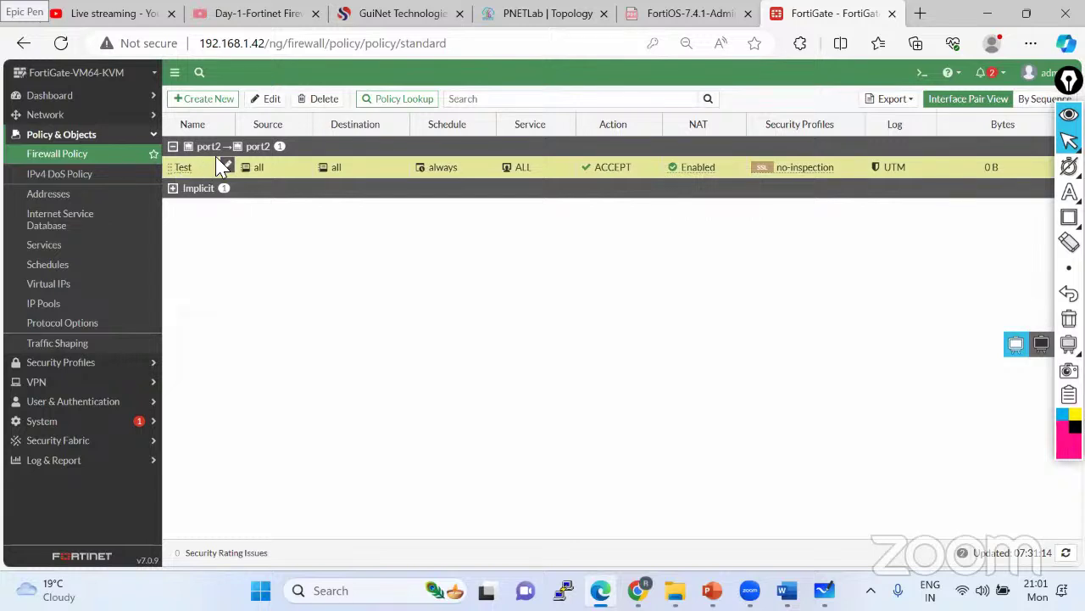
left_click(321, 100)
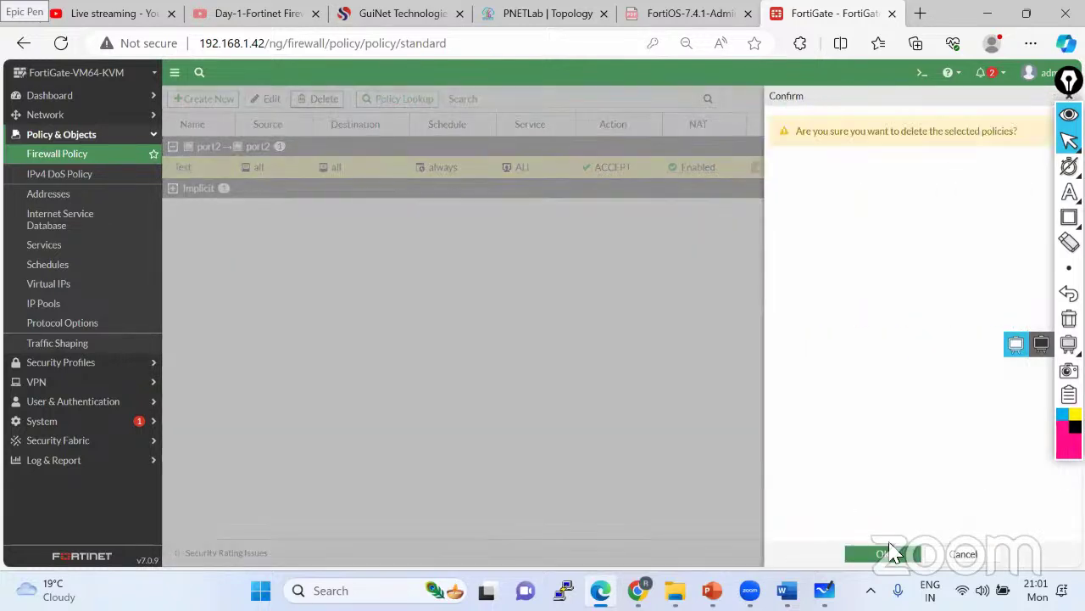
left_click(885, 553)
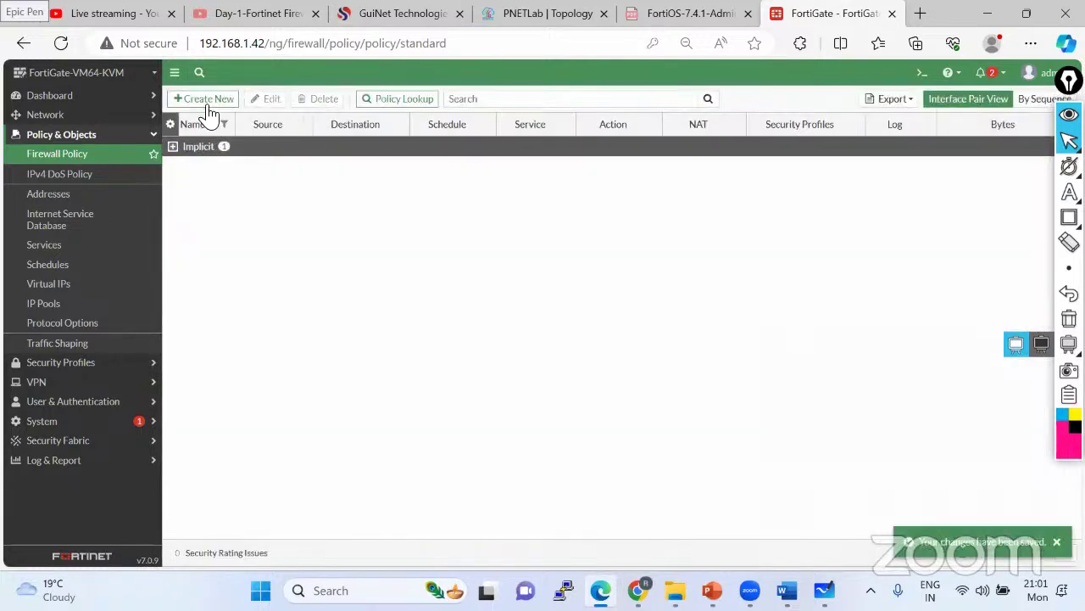
left_click(203, 100)
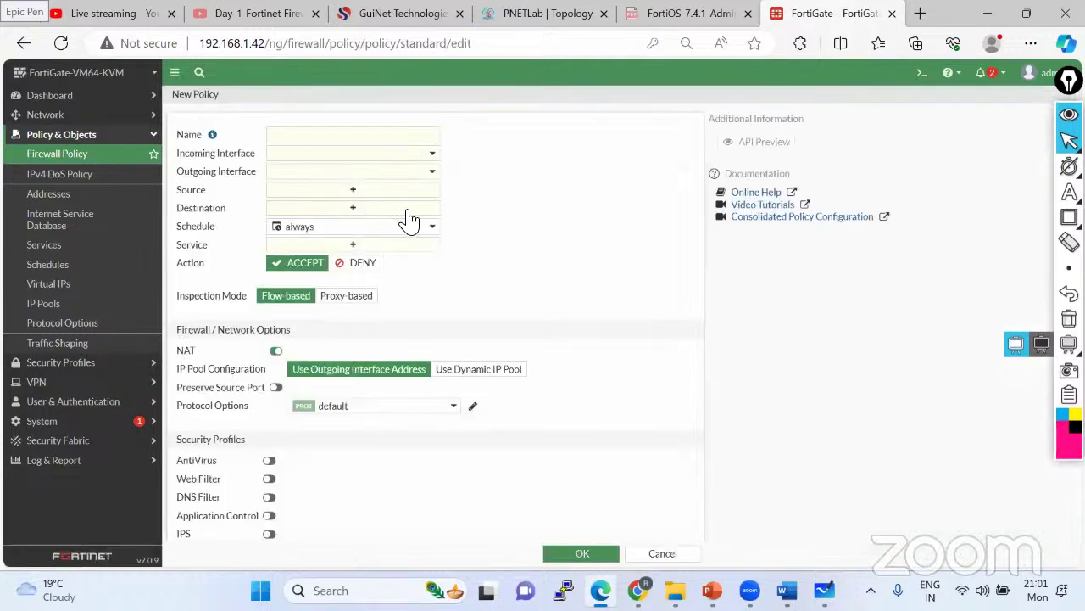
left_click(327, 157)
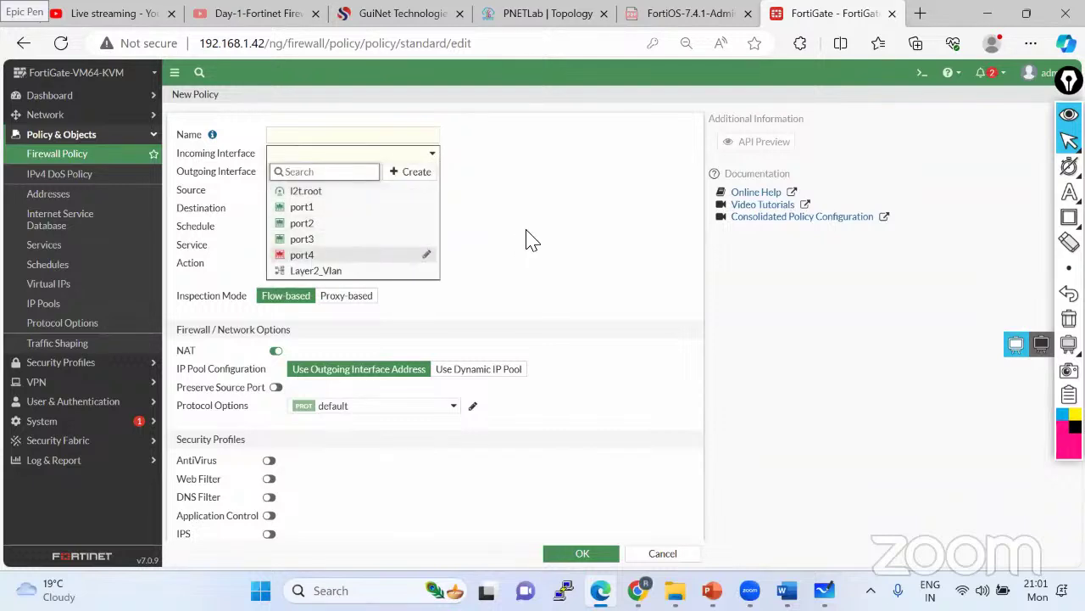
left_click(526, 240)
left_click(321, 174)
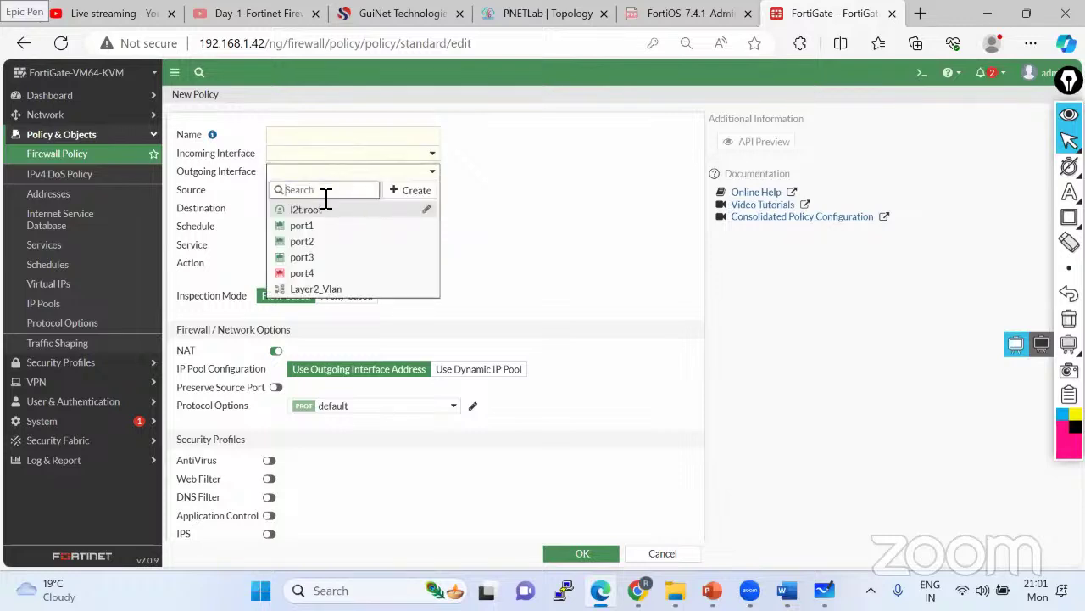
left_click(592, 246)
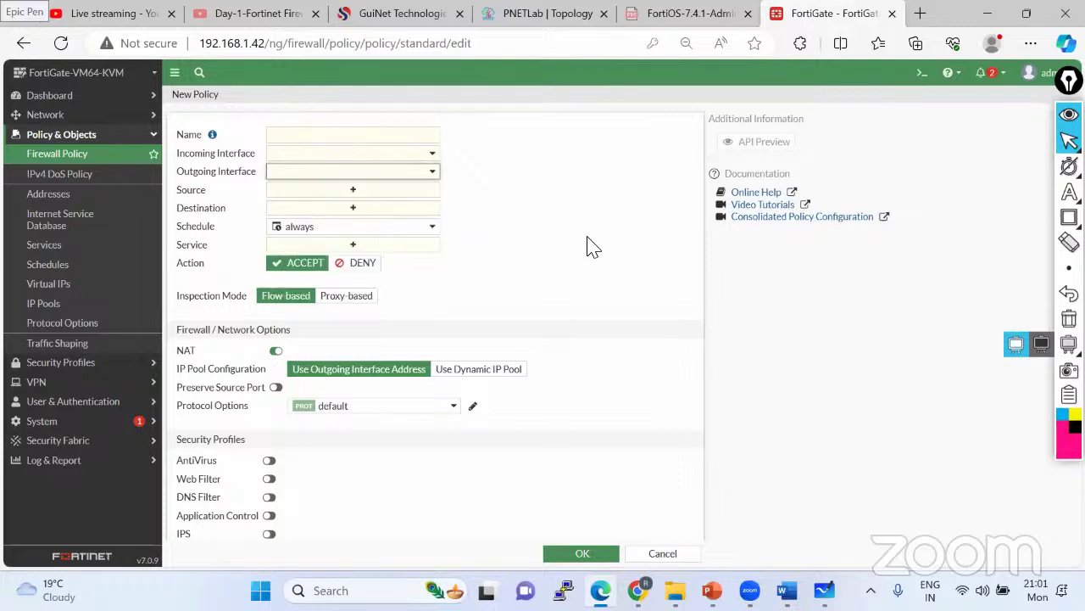
left_click(339, 191)
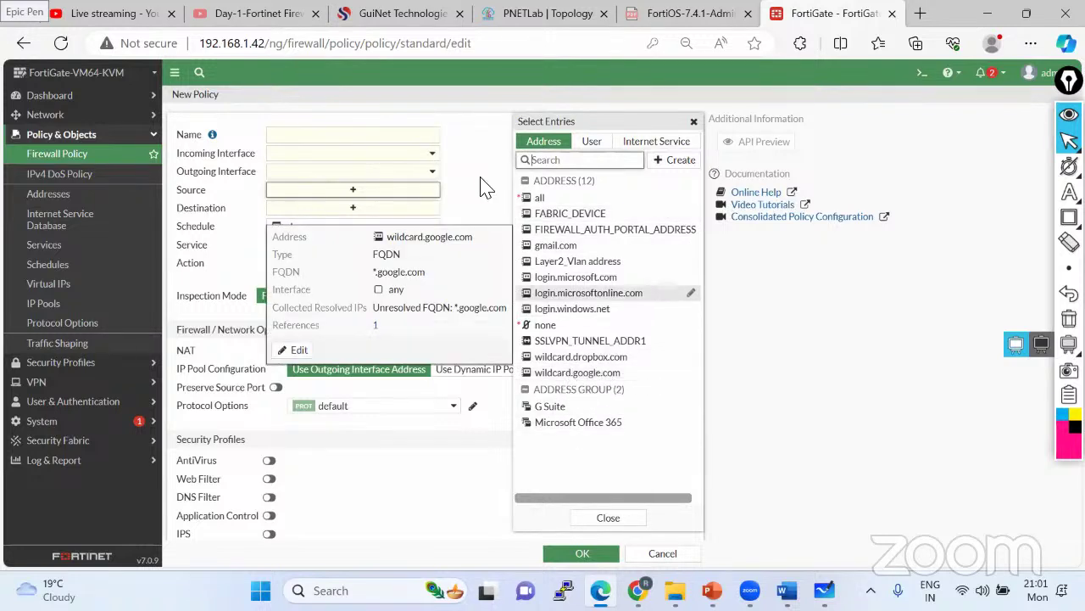
left_click(362, 210)
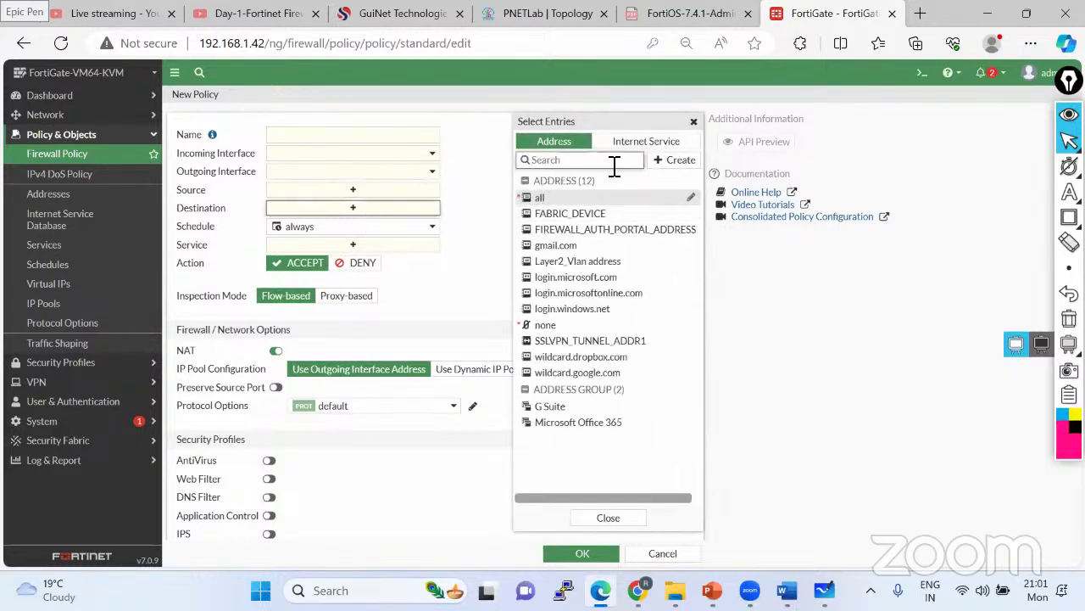
left_click(626, 143)
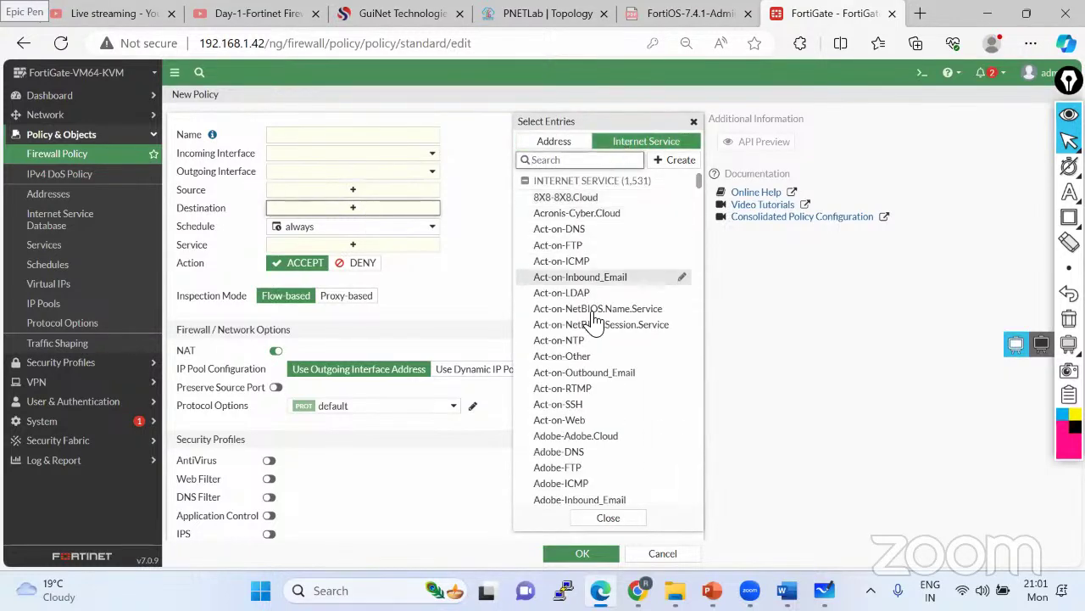
scroll(593, 331, "down", 6)
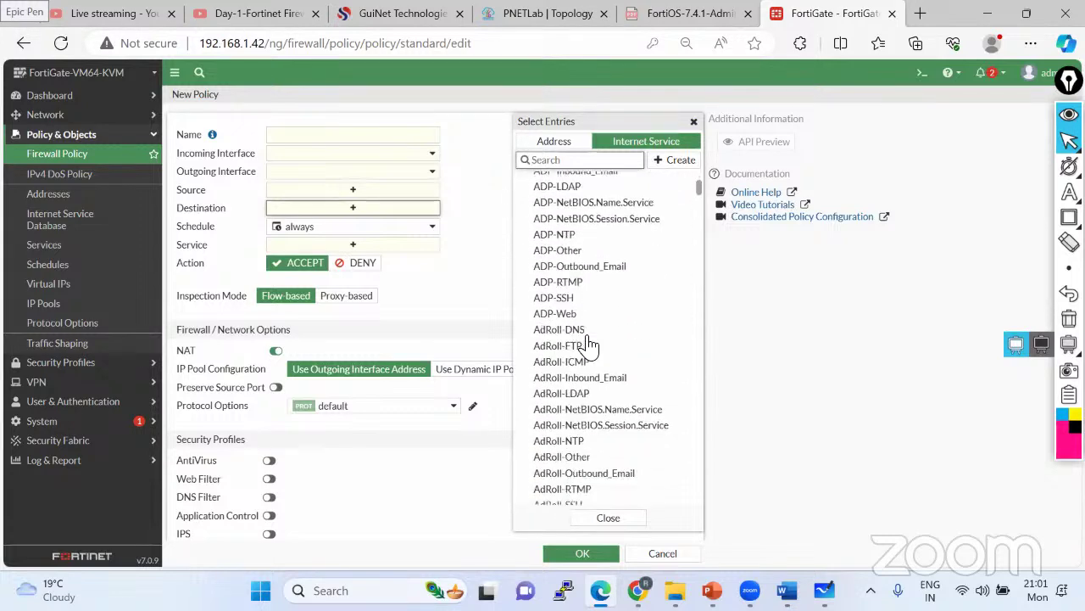
scroll(590, 345, "down", 10)
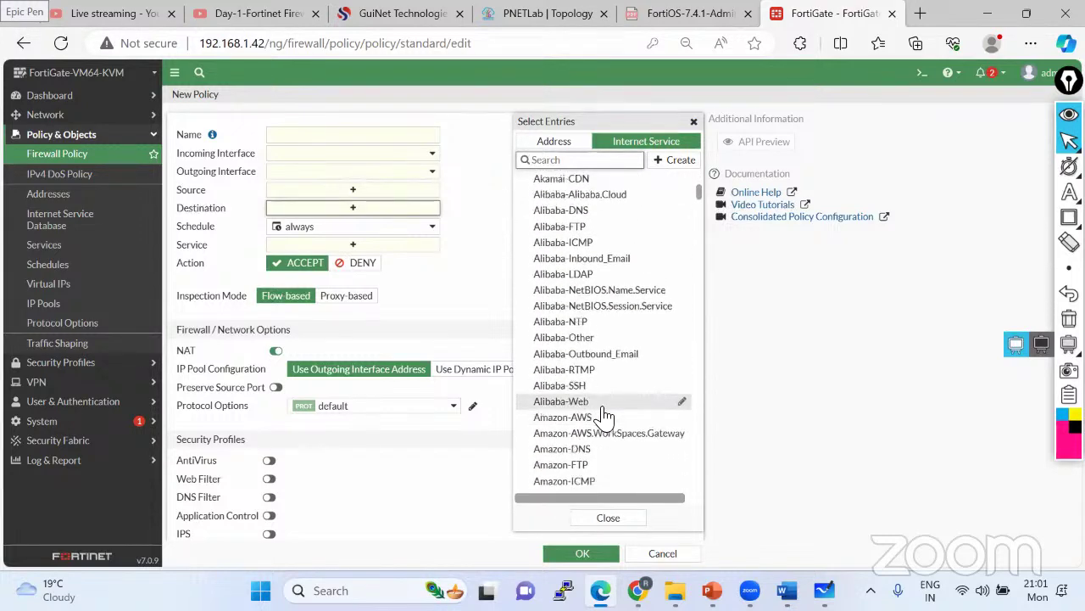
scroll(604, 416, "down", 7)
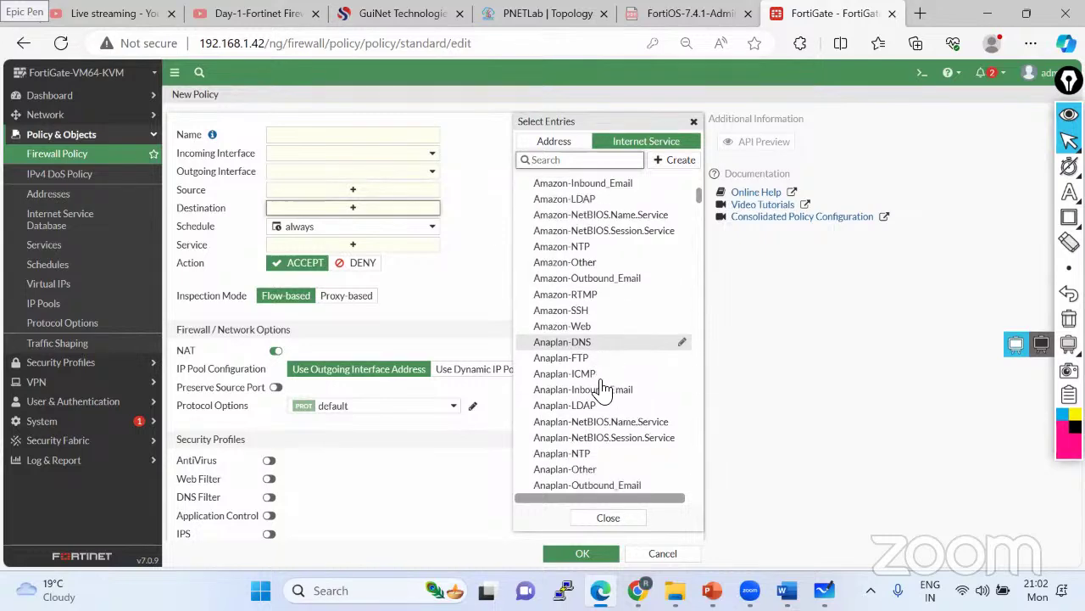
scroll(604, 387, "down", 3)
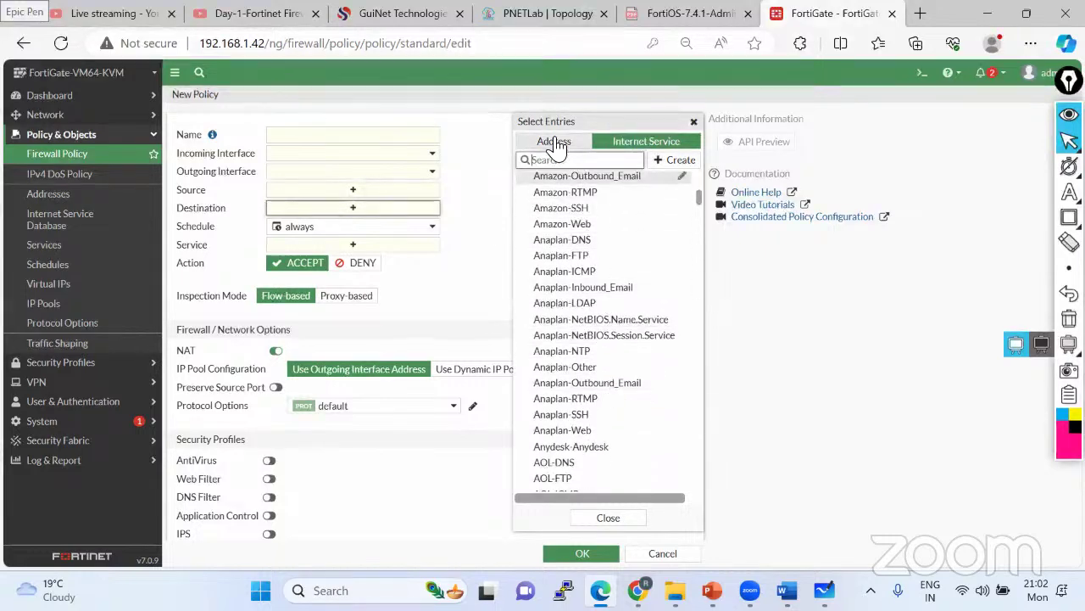
scroll(564, 307, "down", 8)
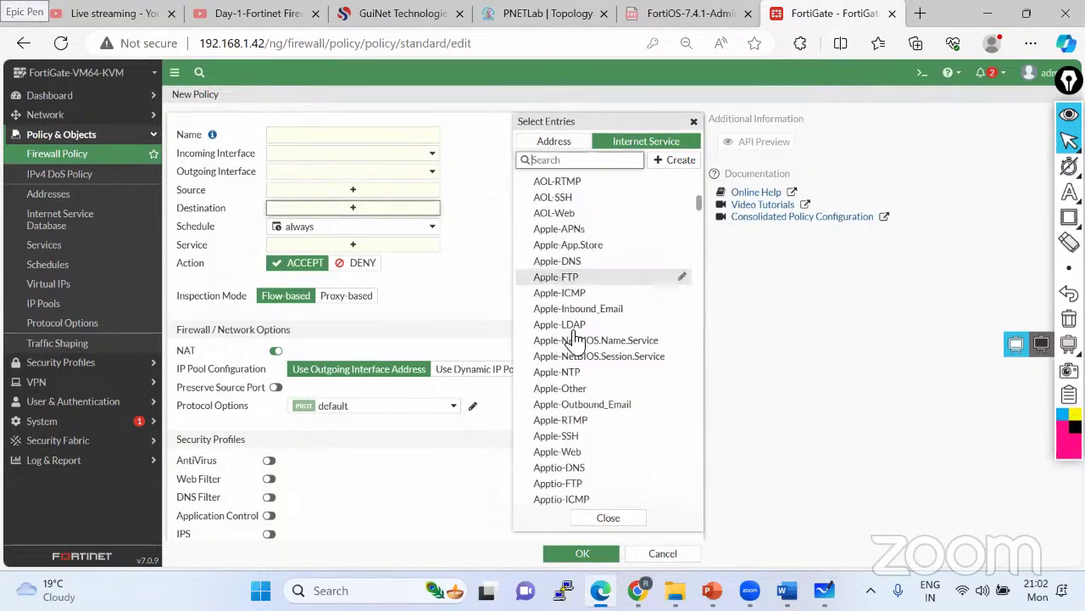
scroll(576, 348, "down", 3)
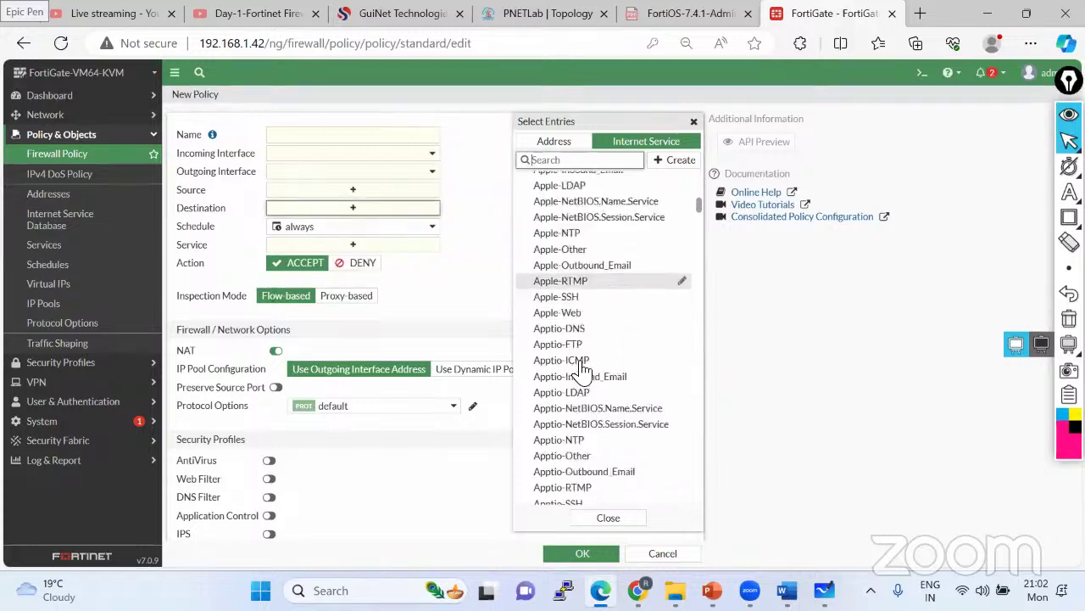
scroll(583, 371, "down", 12)
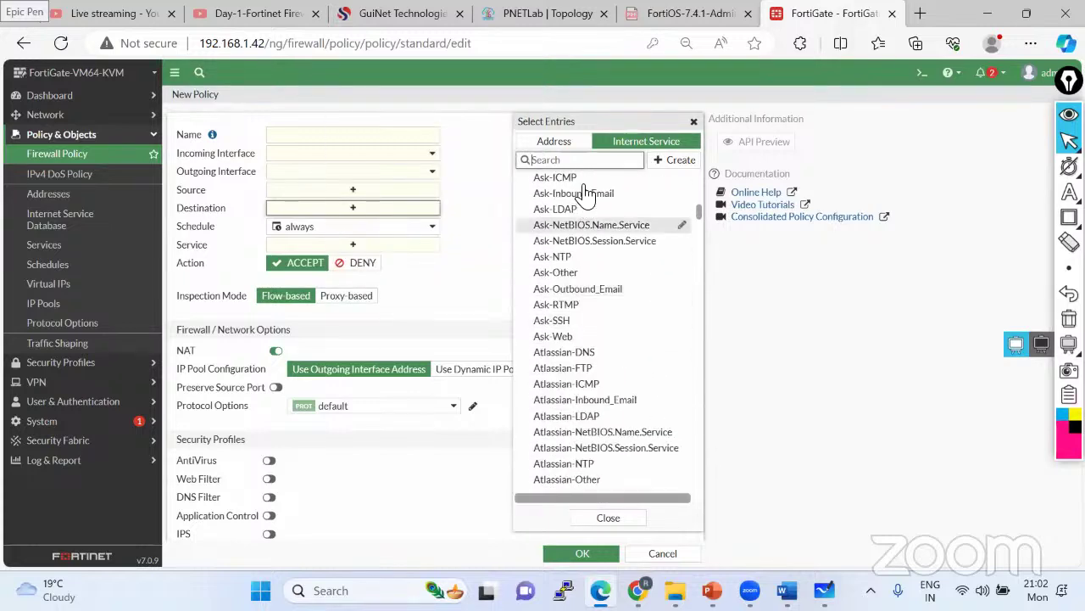
type("goo")
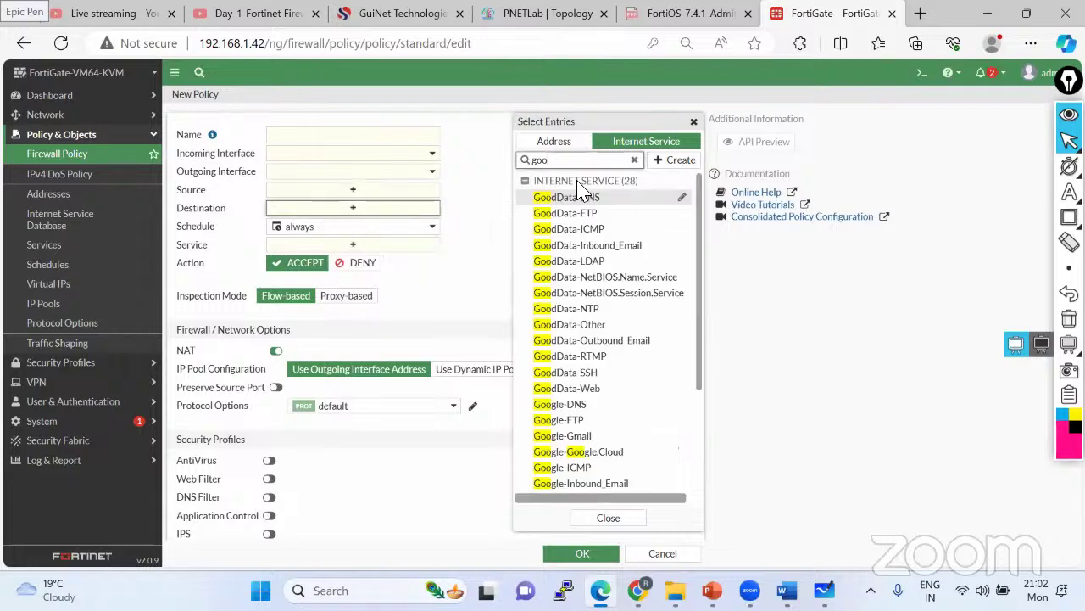
scroll(625, 422, "down", 2)
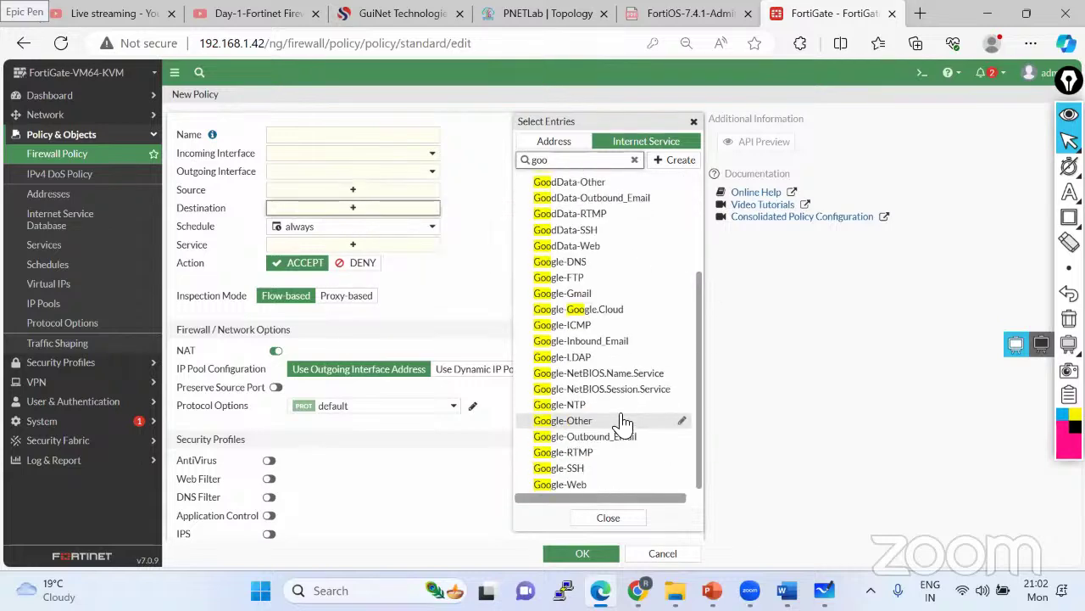
scroll(574, 339, "up", 2)
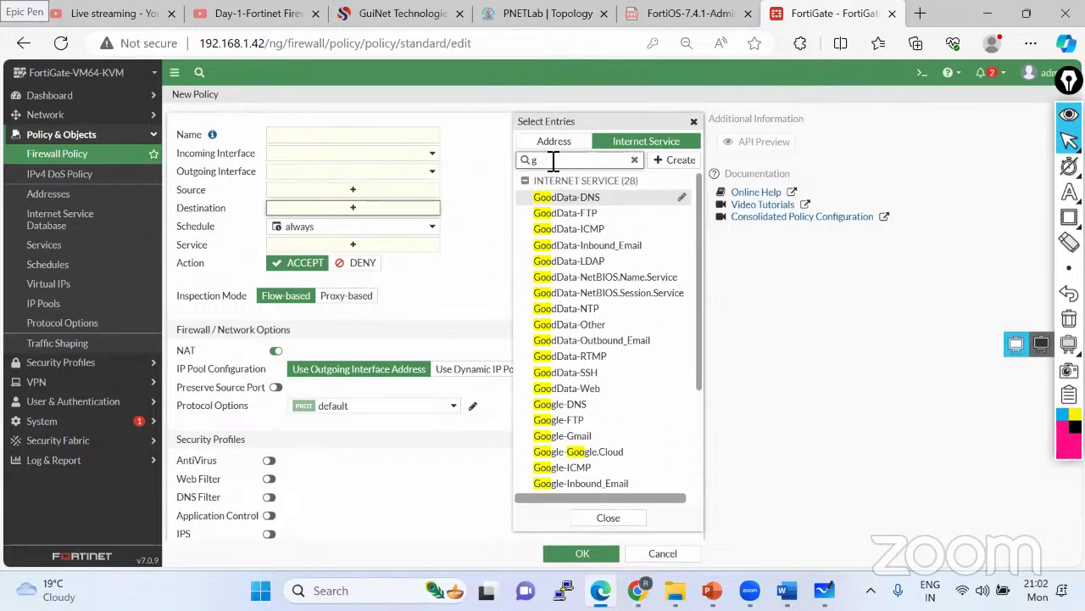
type("faceboo")
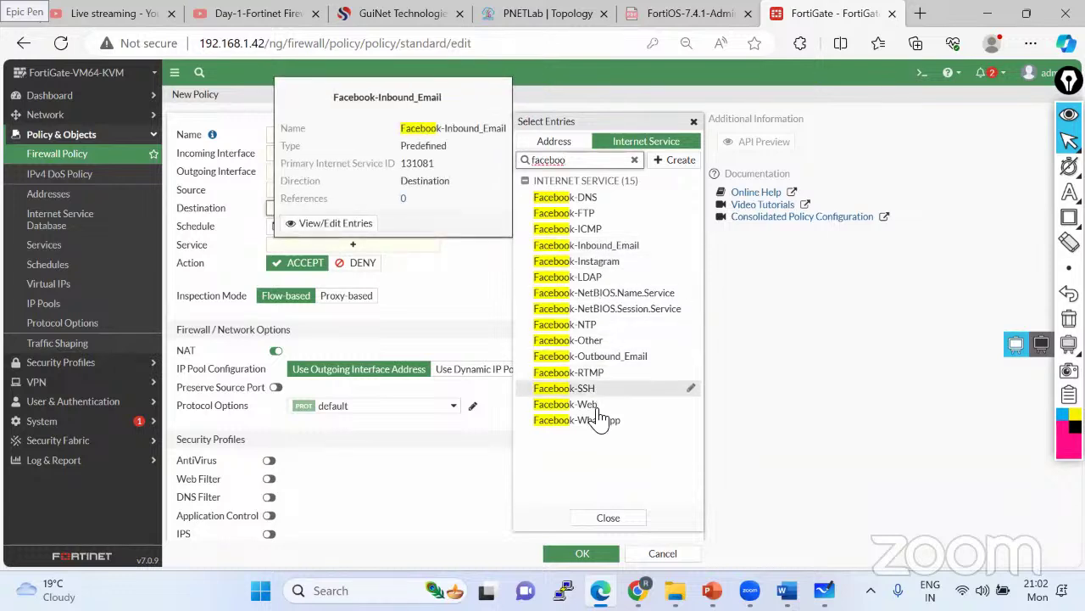
mouse_move(614, 428)
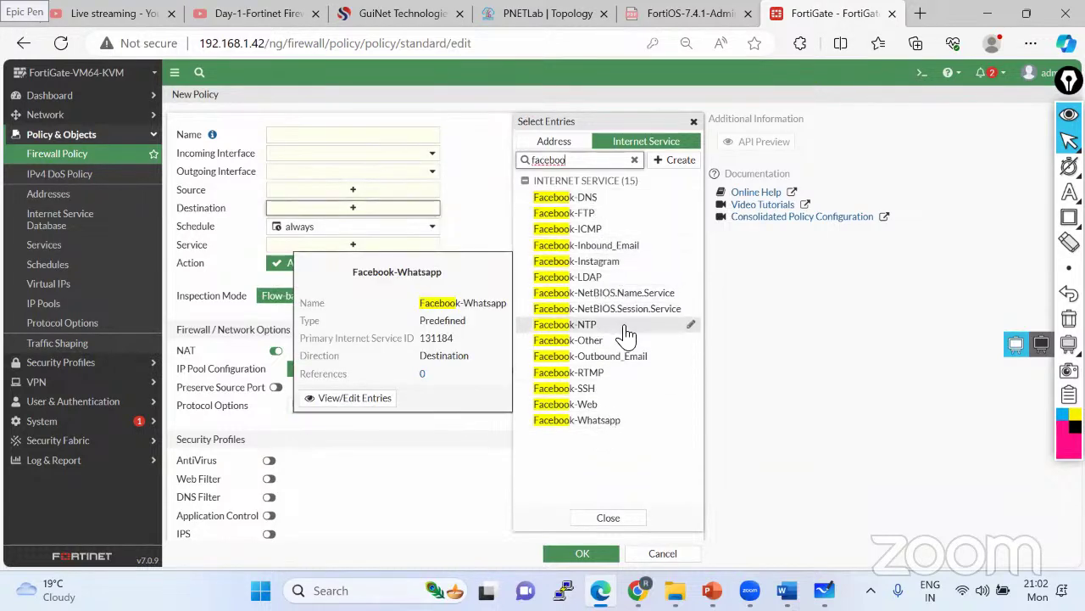
left_click(634, 161)
left_click(495, 225)
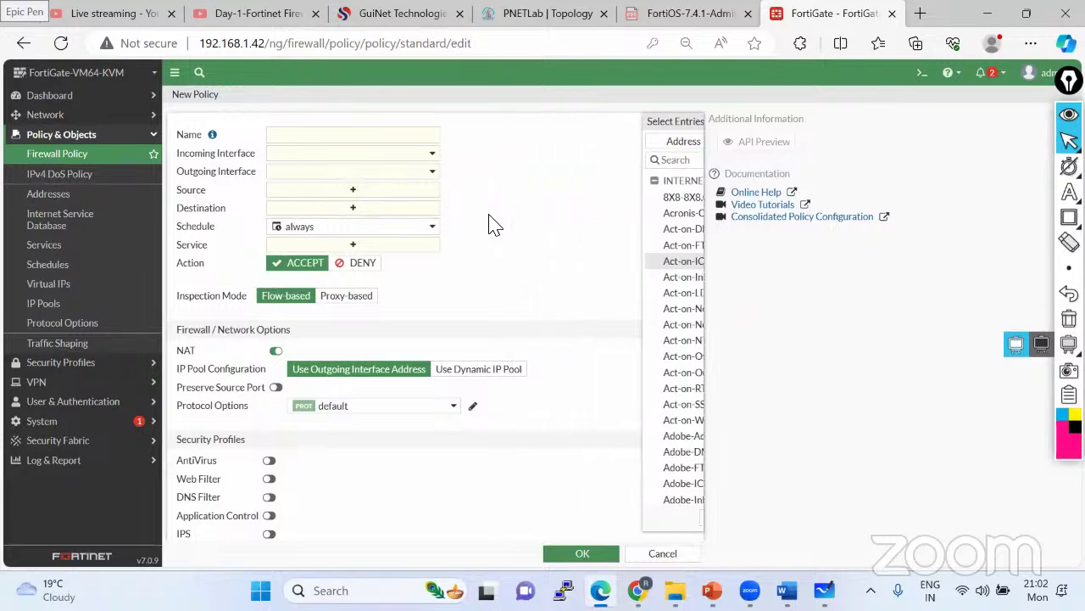
left_click(356, 245)
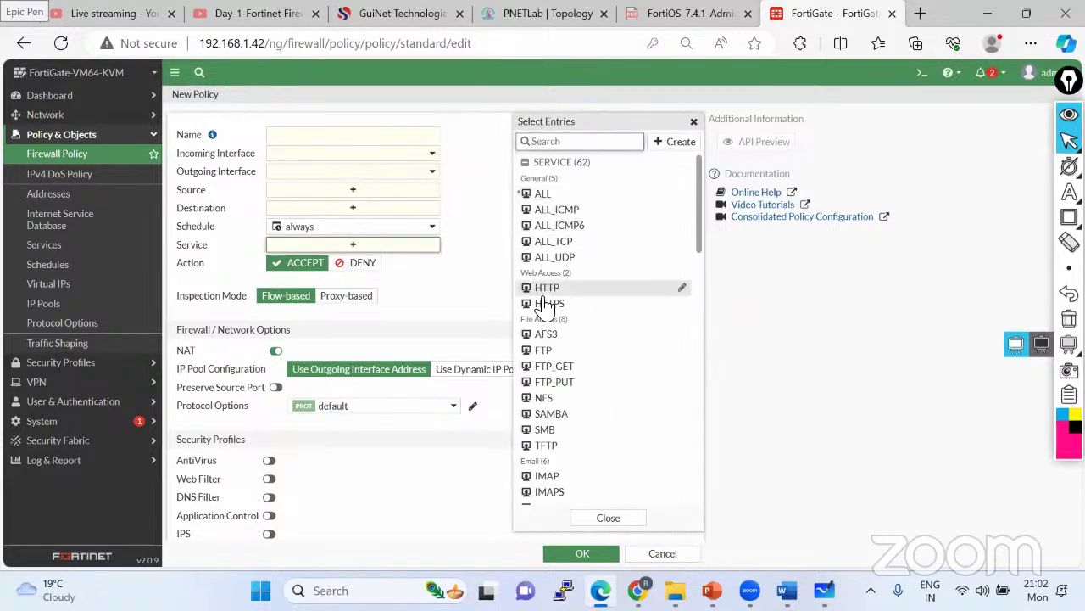
scroll(551, 306, "down", 5)
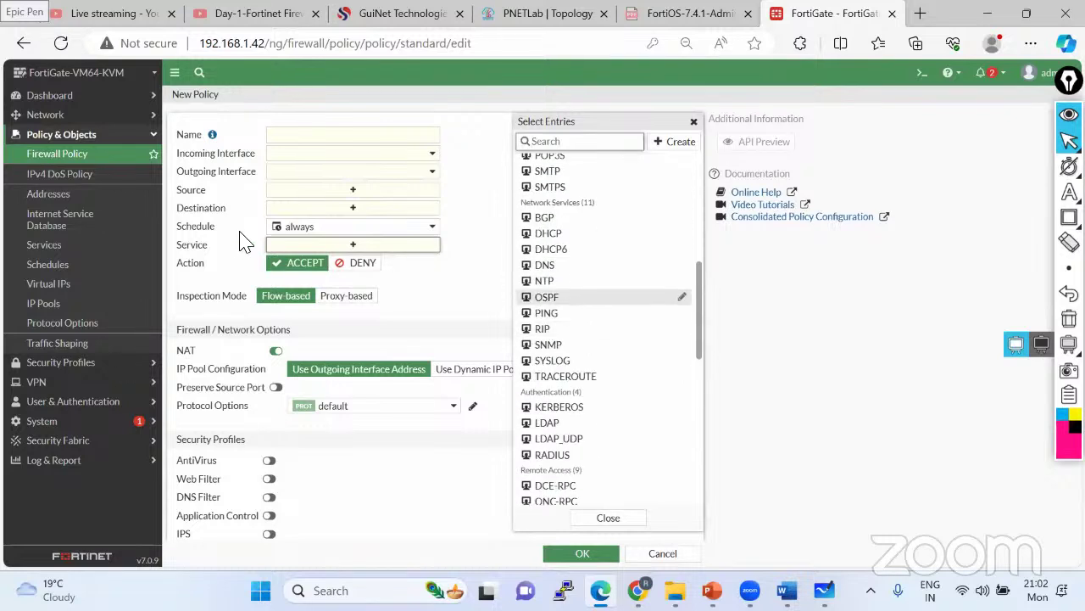
left_click(463, 287)
scroll(356, 295, "down", 1)
scroll(356, 294, "down", 2)
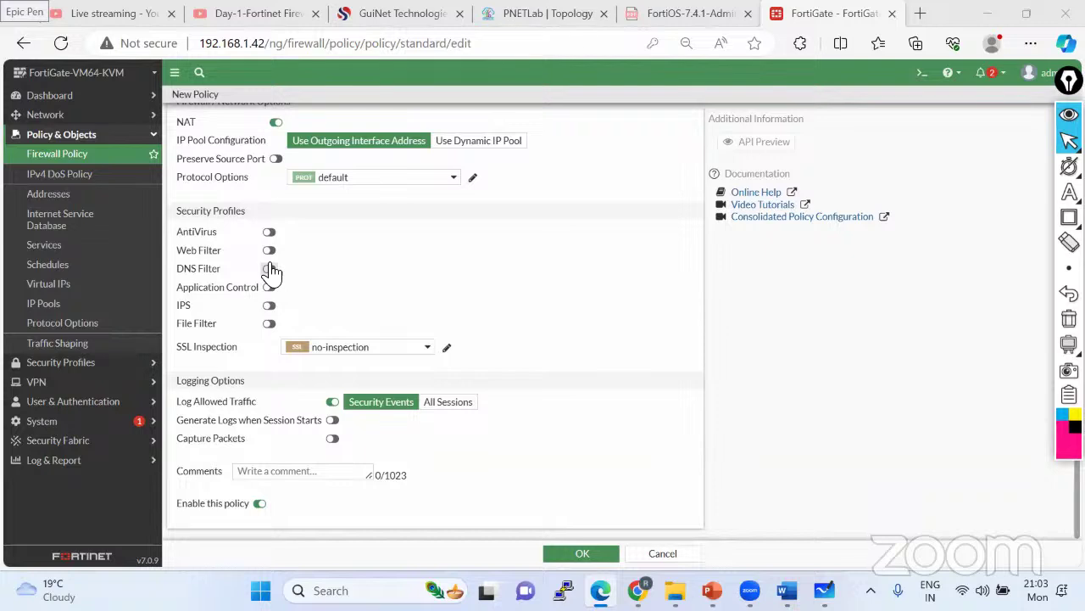
scroll(271, 272, "up", 2)
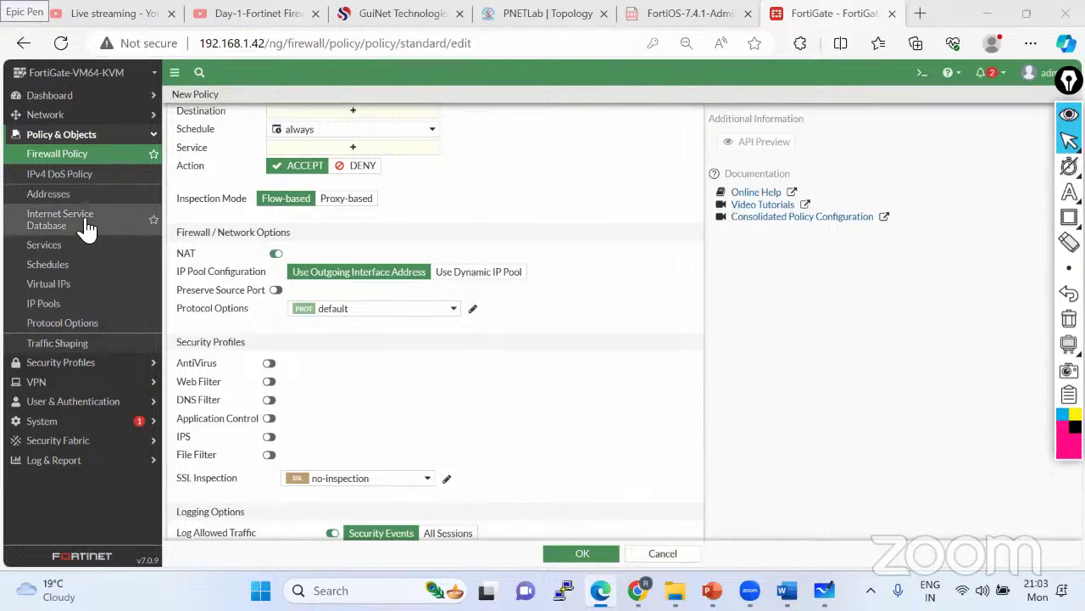
- Search the Internet Service Database for 'whatsapp', finding Facebook-Whatsapp, then clear the filter
left_click(74, 249)
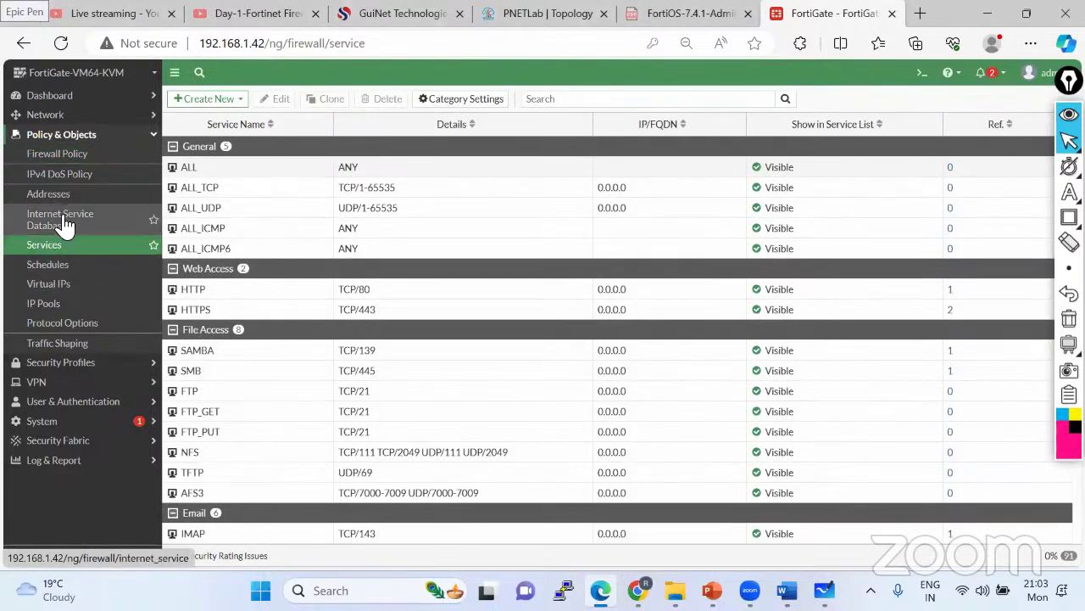
left_click(67, 228)
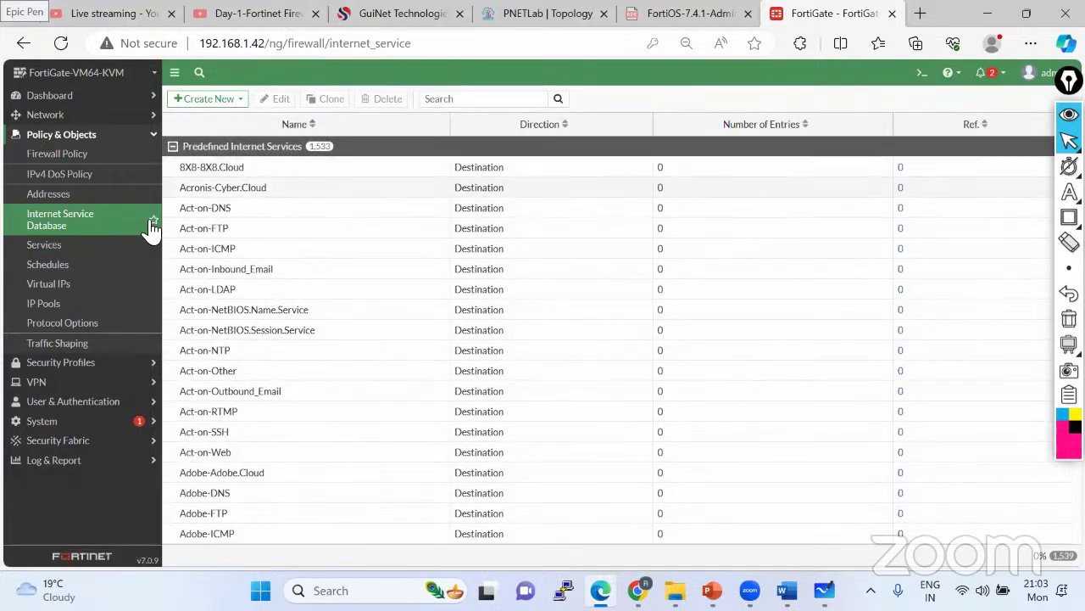
left_click(447, 99)
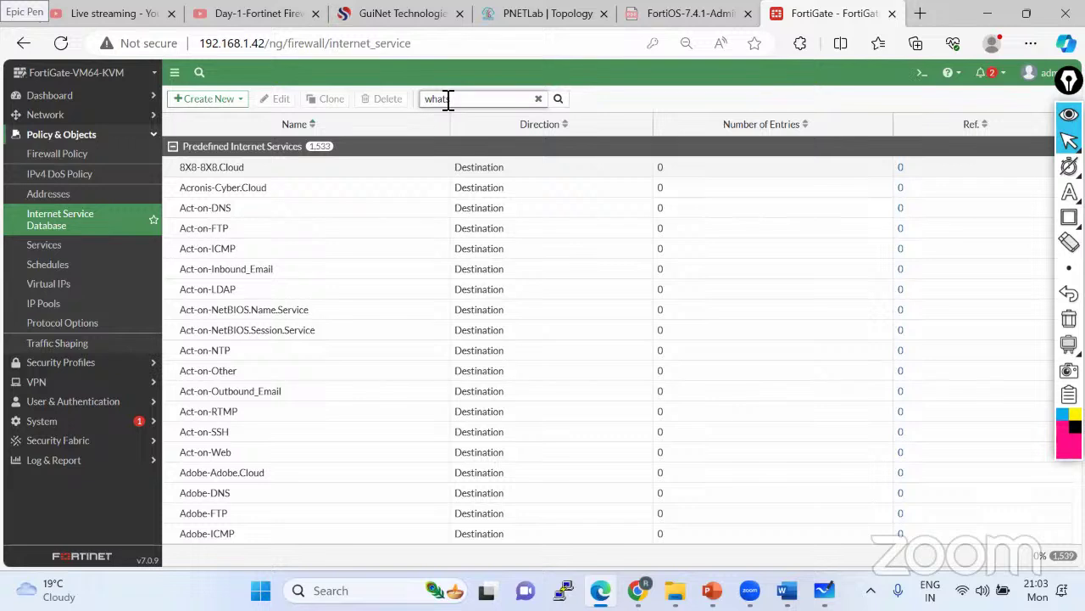
key("Return")
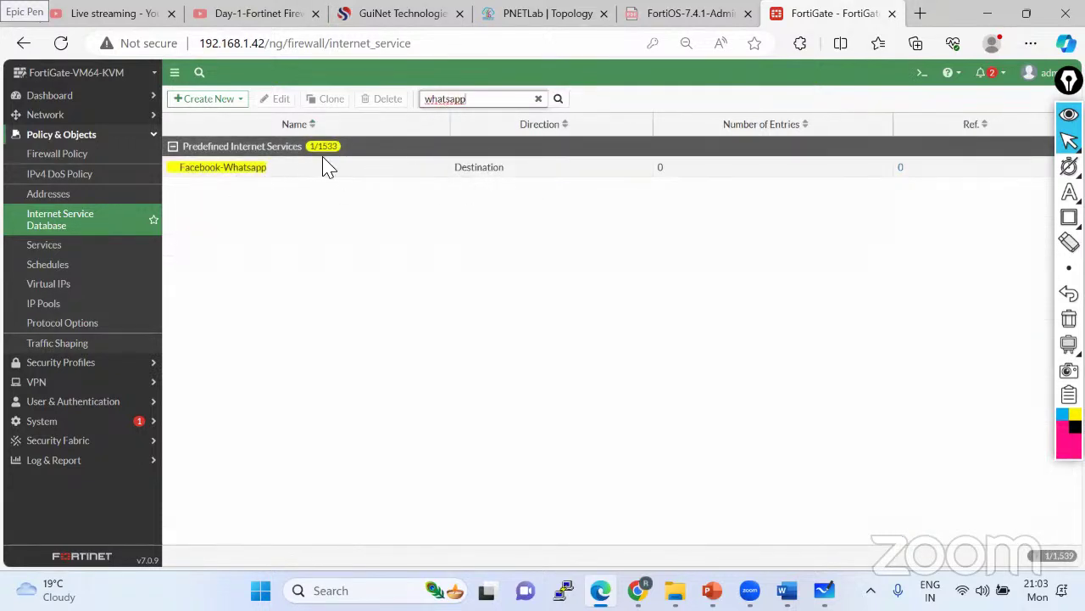
left_click(537, 99)
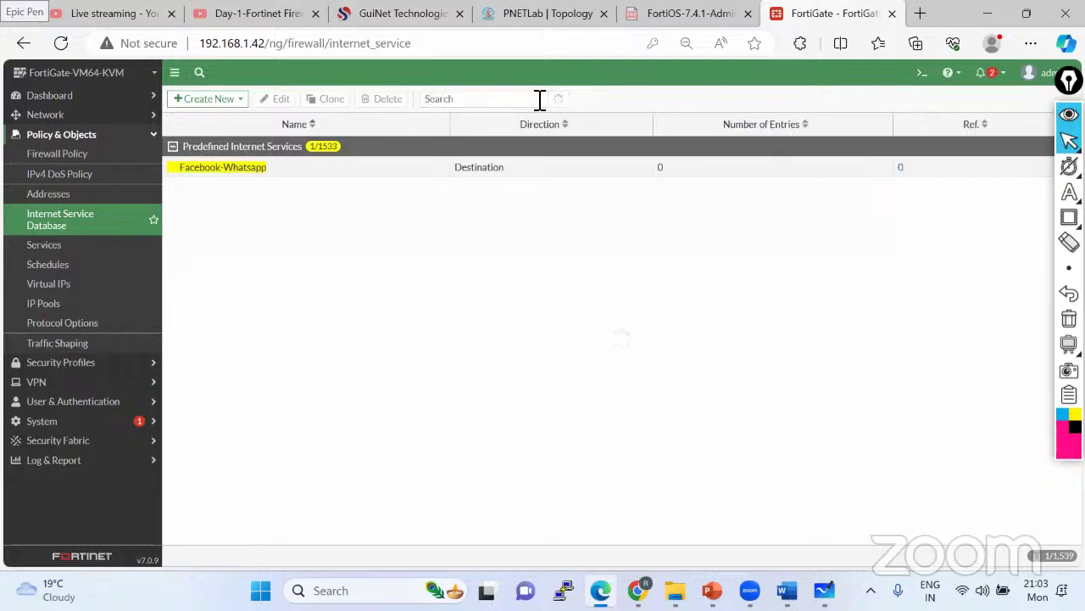
left_click(95, 382)
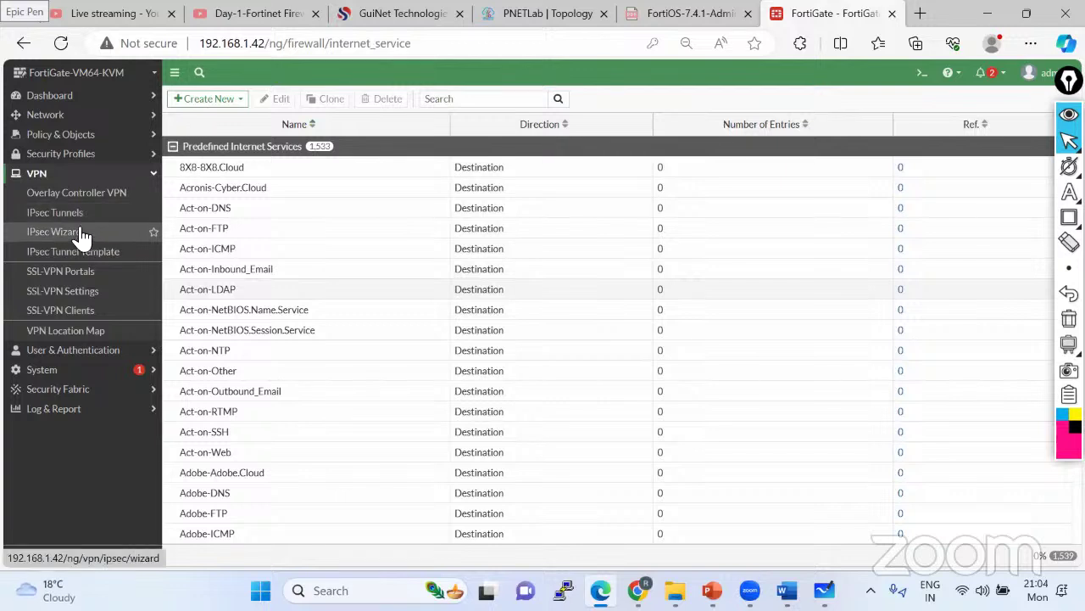
- Go to System > FortiGuard and expand Filtering to view the web and email filter cache options
left_click(105, 353)
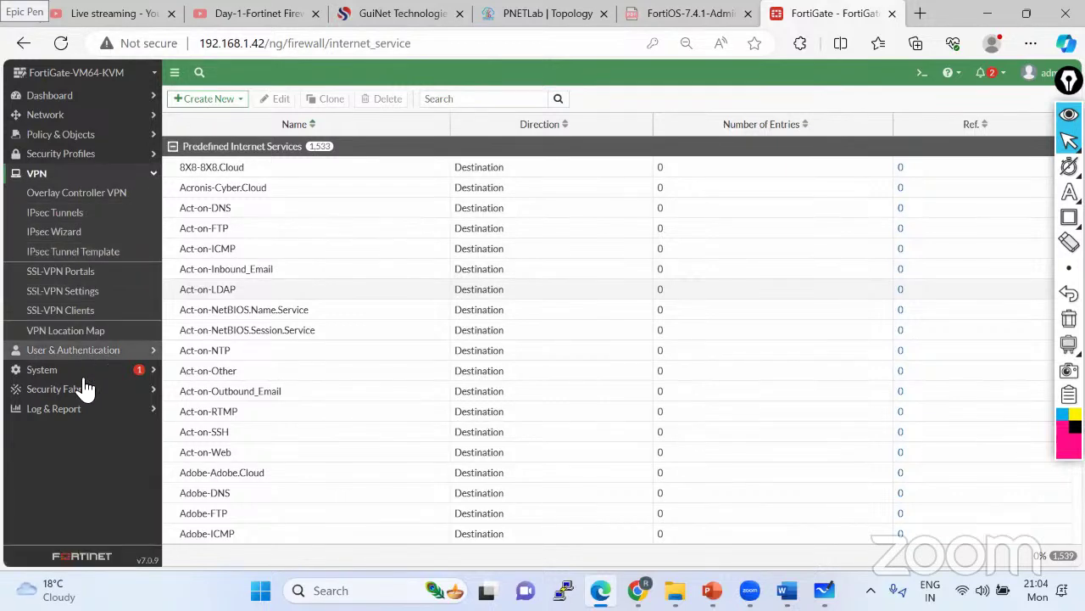
left_click(85, 371)
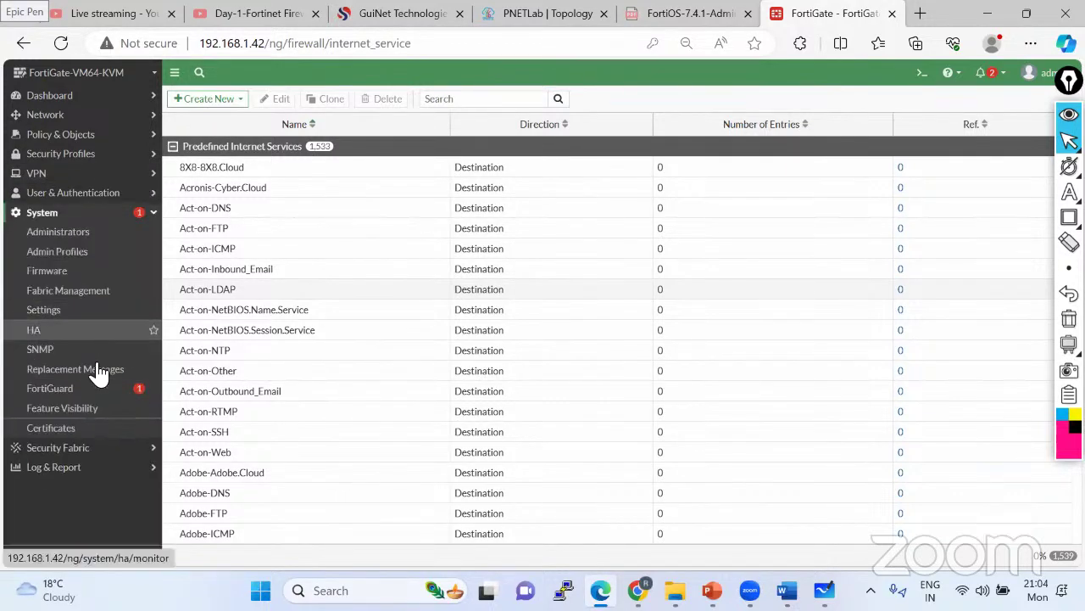
left_click(88, 392)
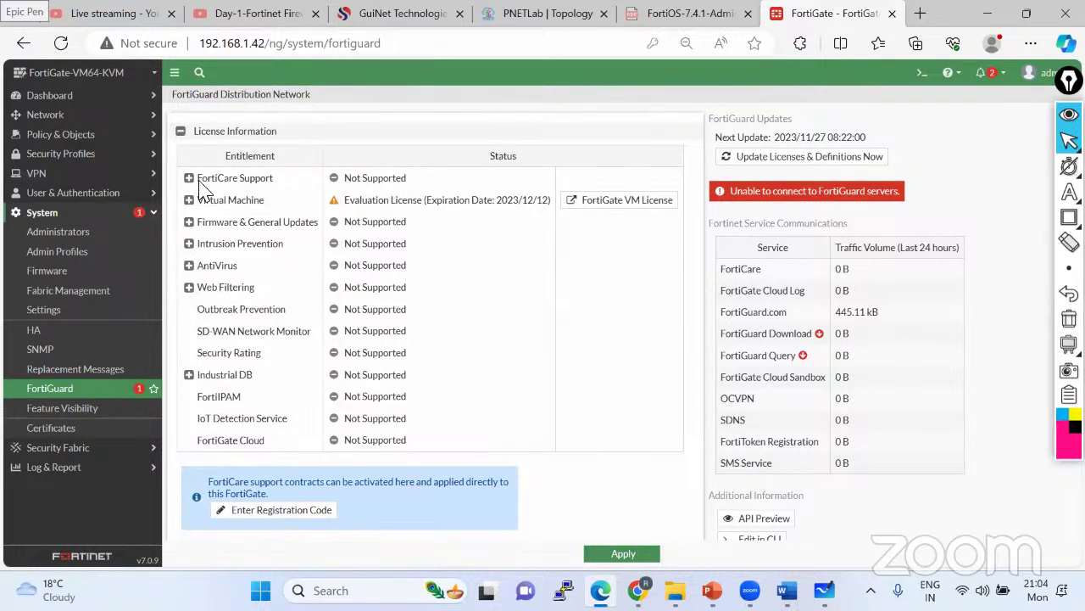
scroll(208, 265, "down", 4)
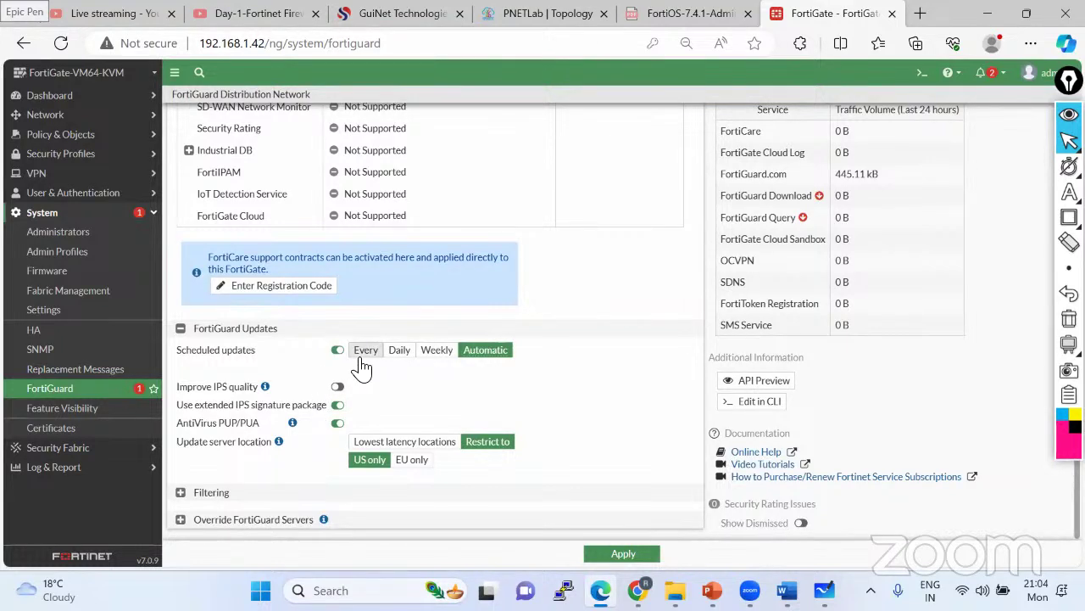
left_click(185, 493)
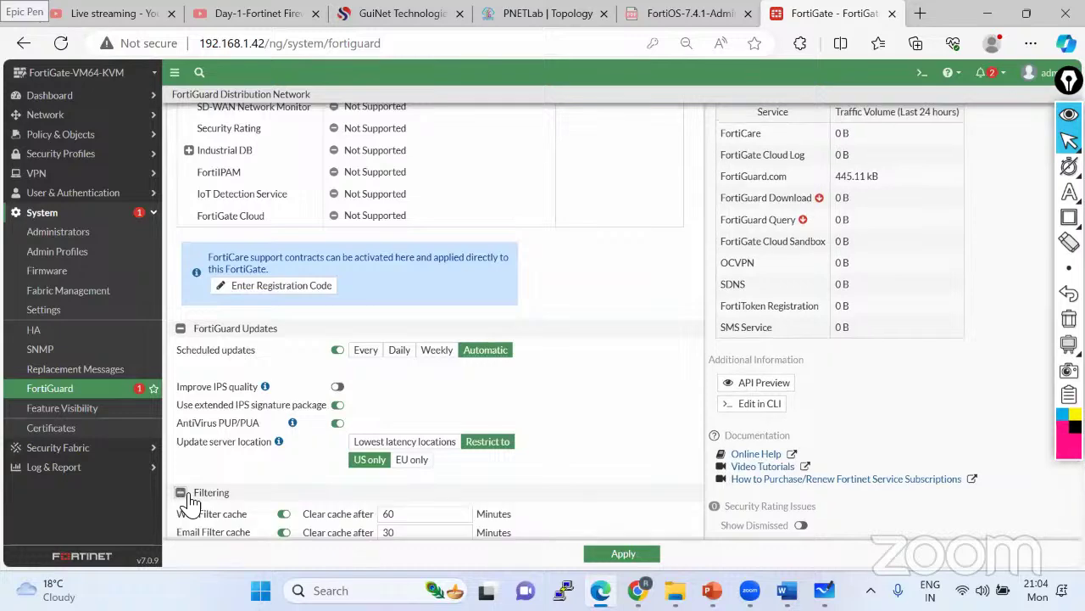
scroll(286, 432, "down", 1)
scroll(286, 432, "down", 1)
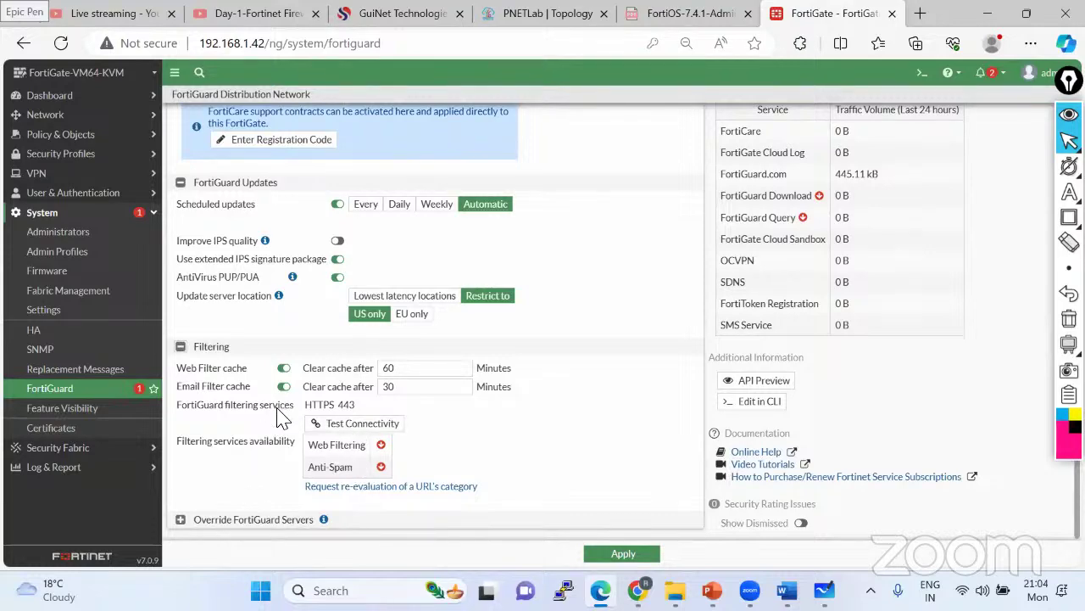
scroll(382, 365, "up", 3)
scroll(465, 316, "up", 2)
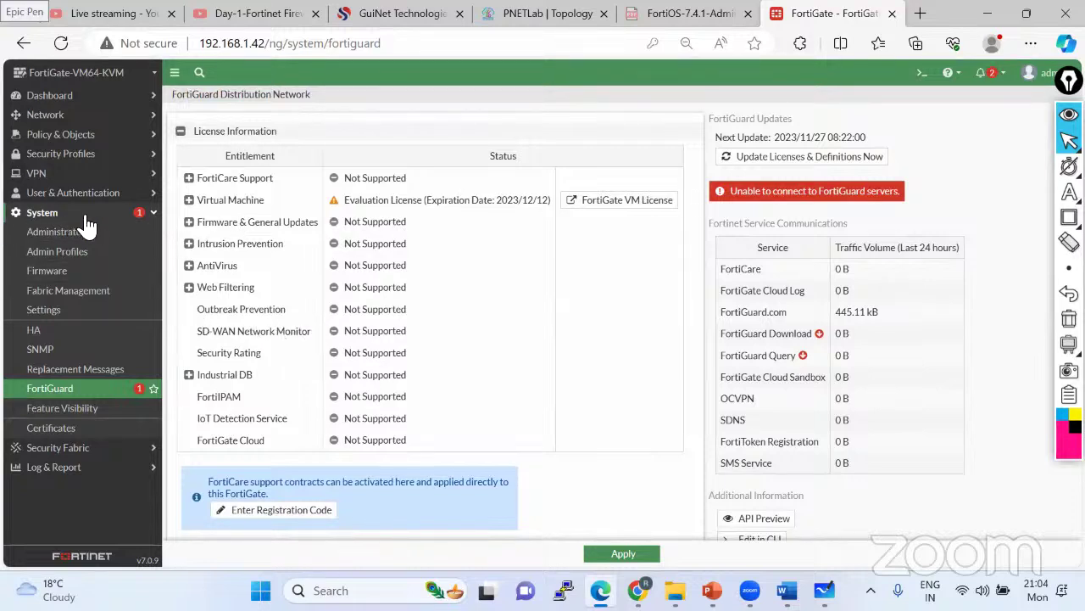
- View Network > Packet Capture, then the Interfaces list with port1 at 192.168.1.42/255.255.255.0
left_click(59, 213)
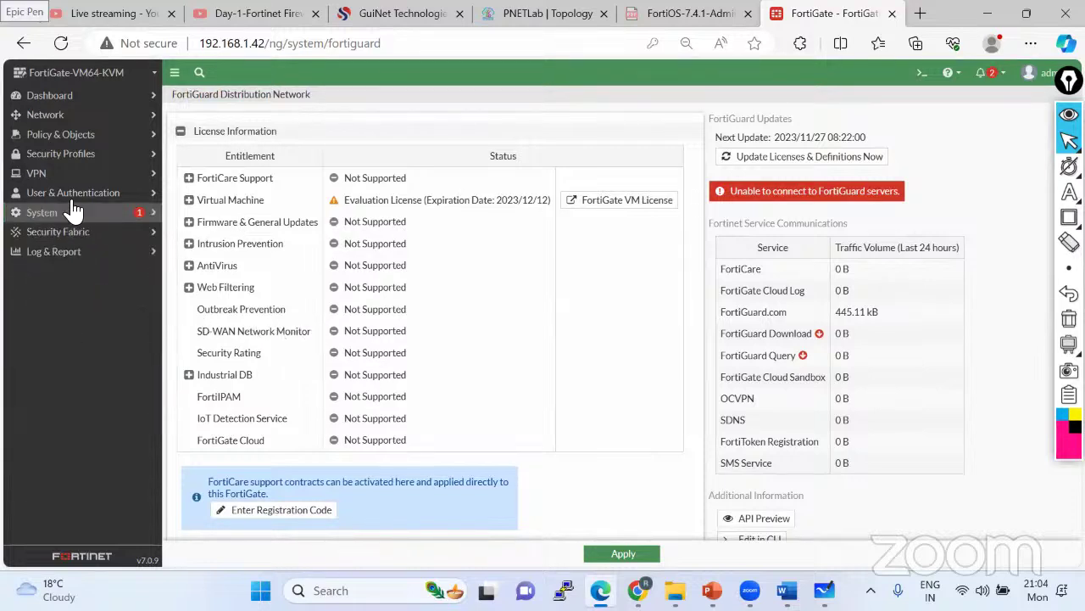
left_click(83, 114)
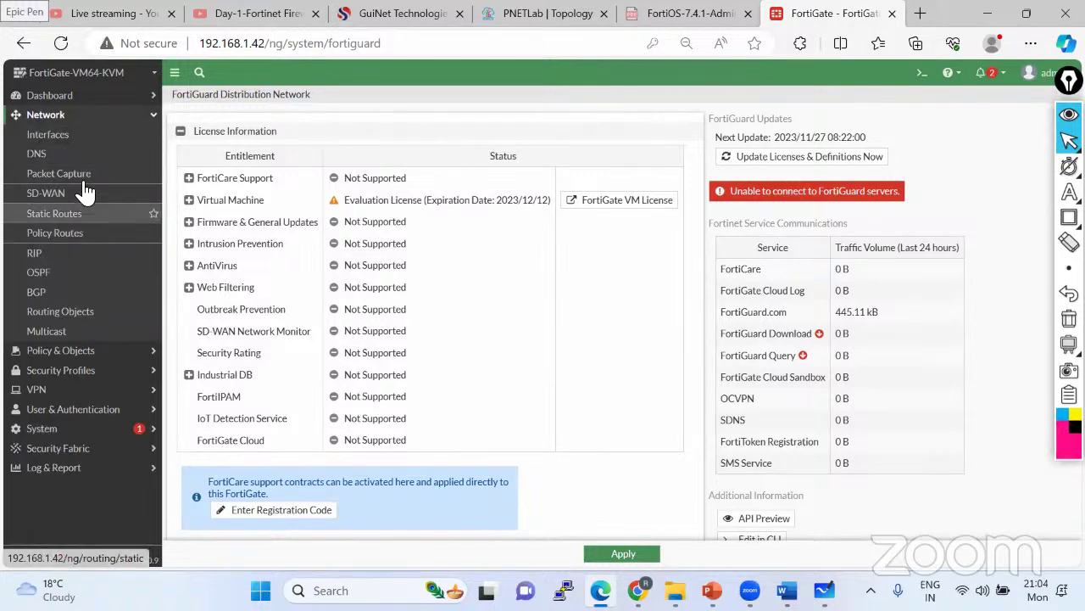
left_click(76, 175)
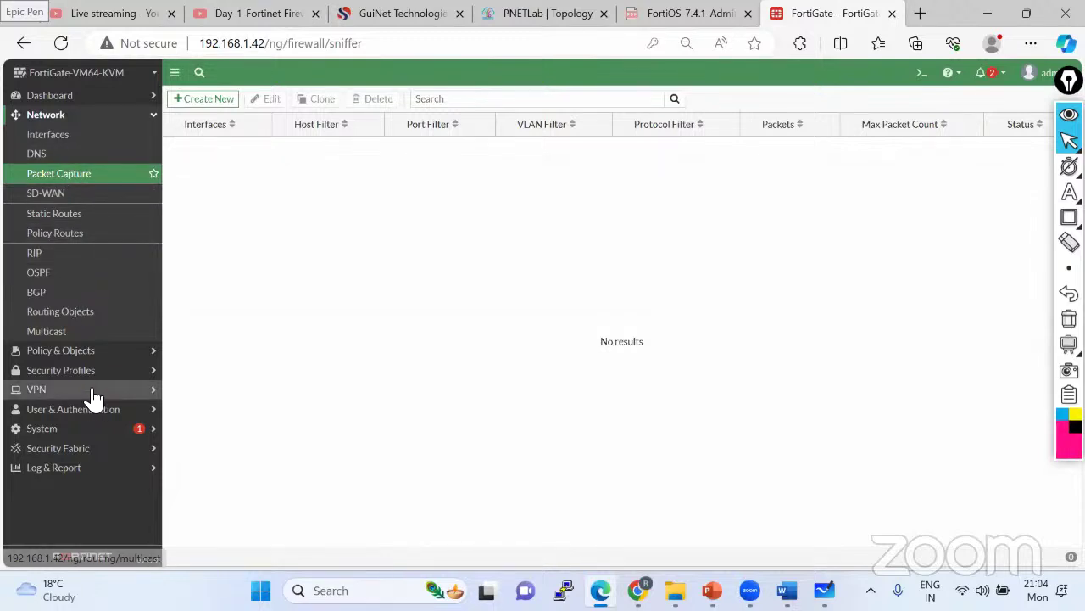
left_click(68, 136)
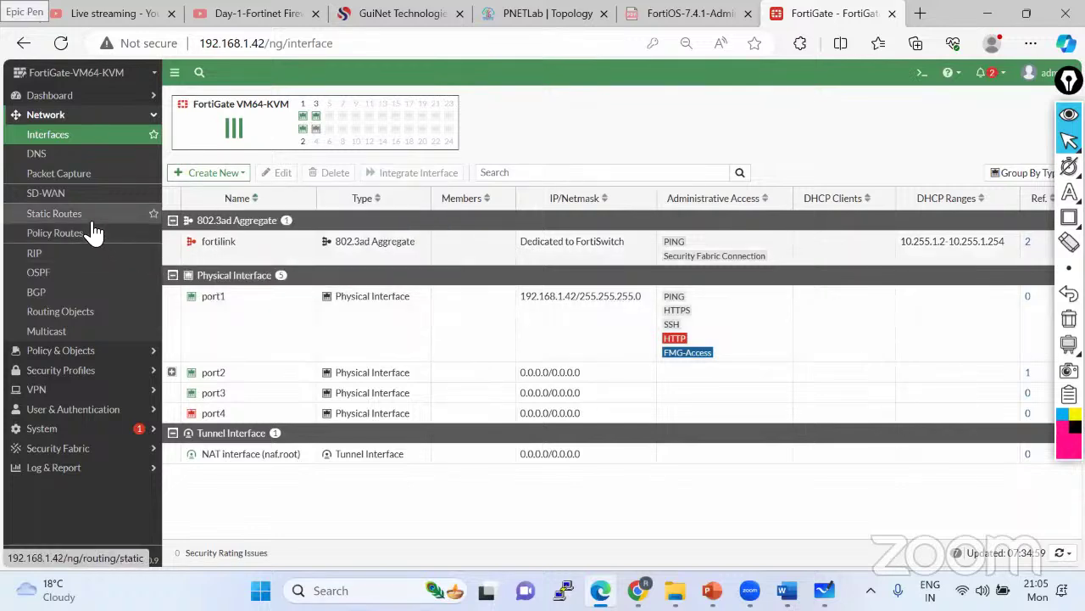
left_click(109, 348)
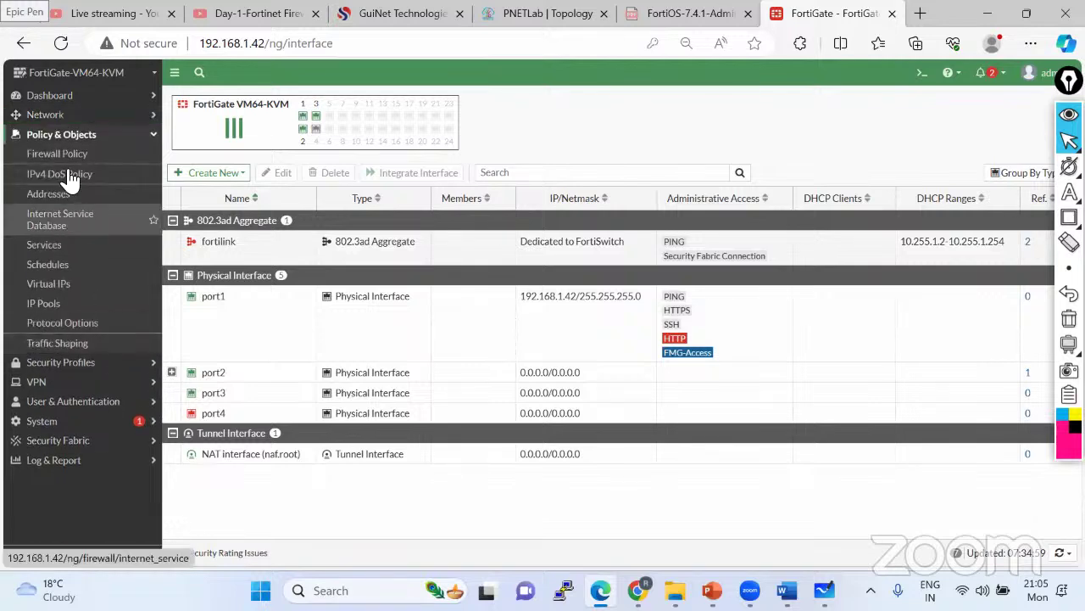
- View Firewall Policy and Addresses, then open a new IPv4 DoS policy form
left_click(75, 164)
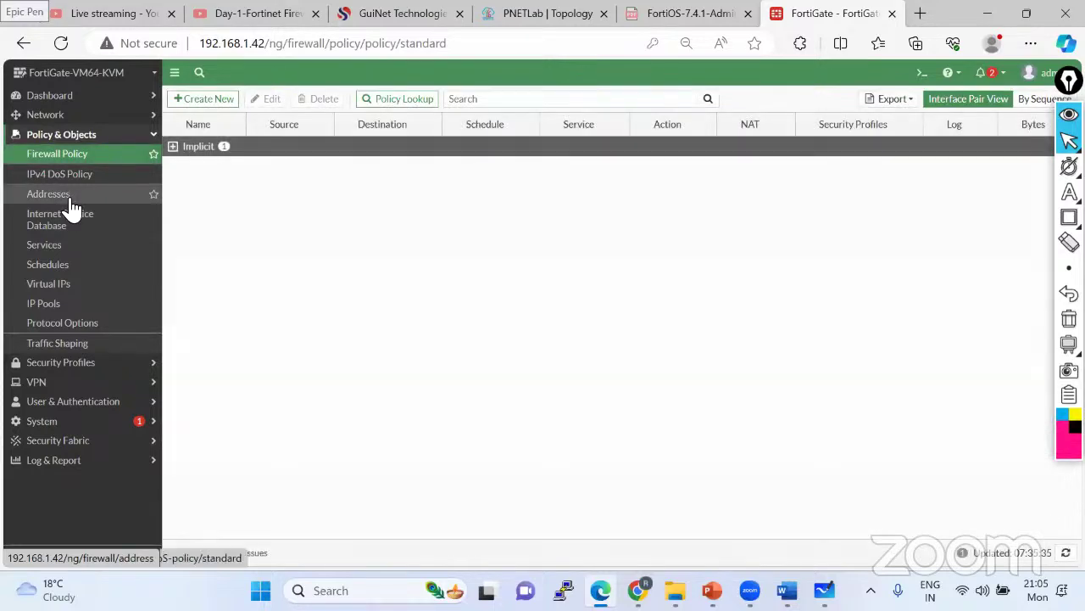
left_click(72, 200)
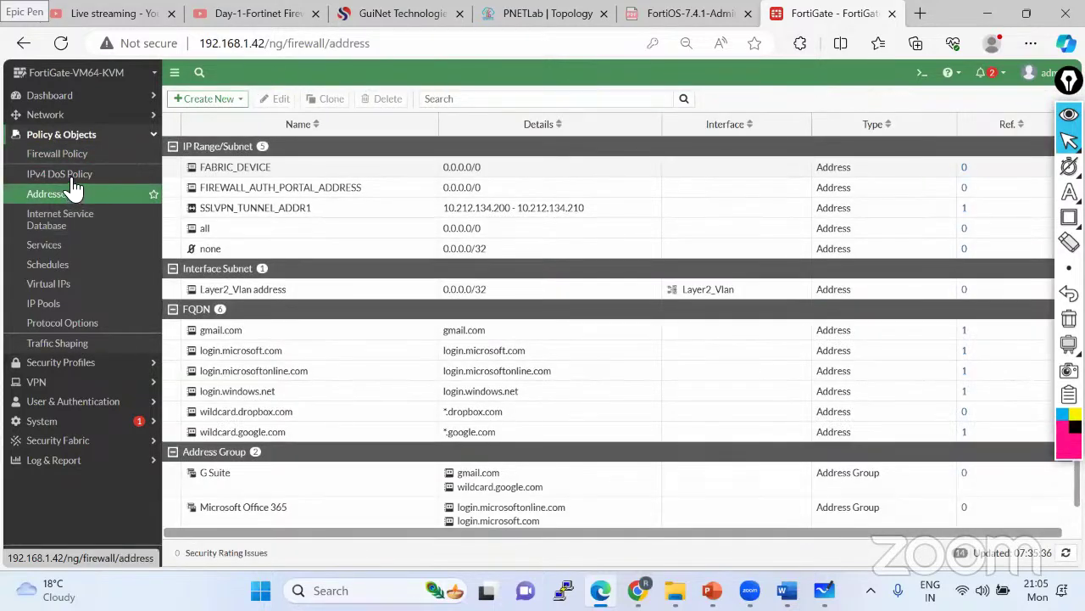
left_click(73, 180)
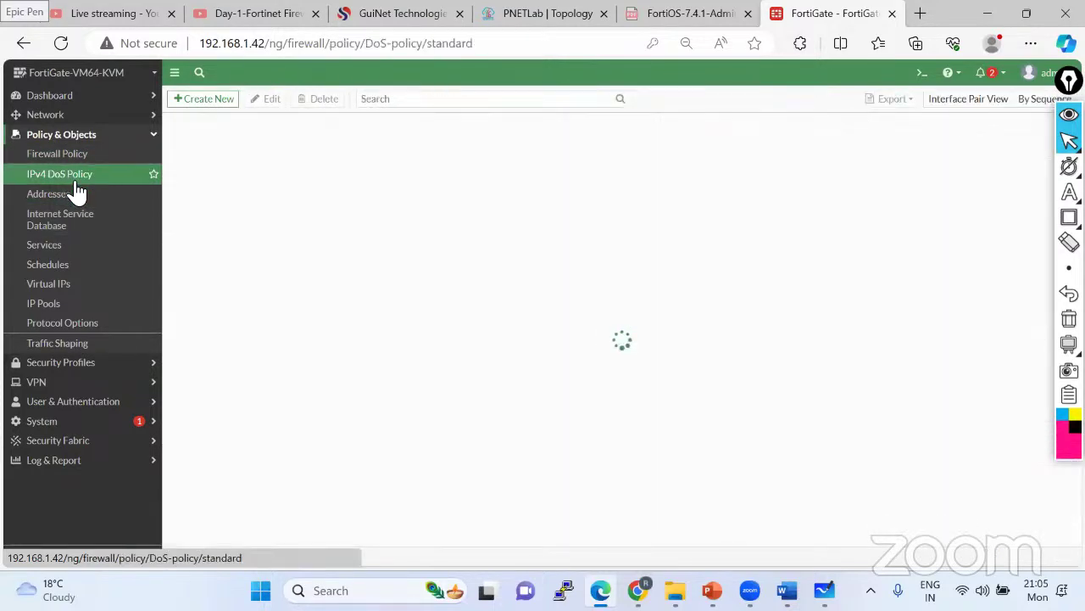
left_click(206, 99)
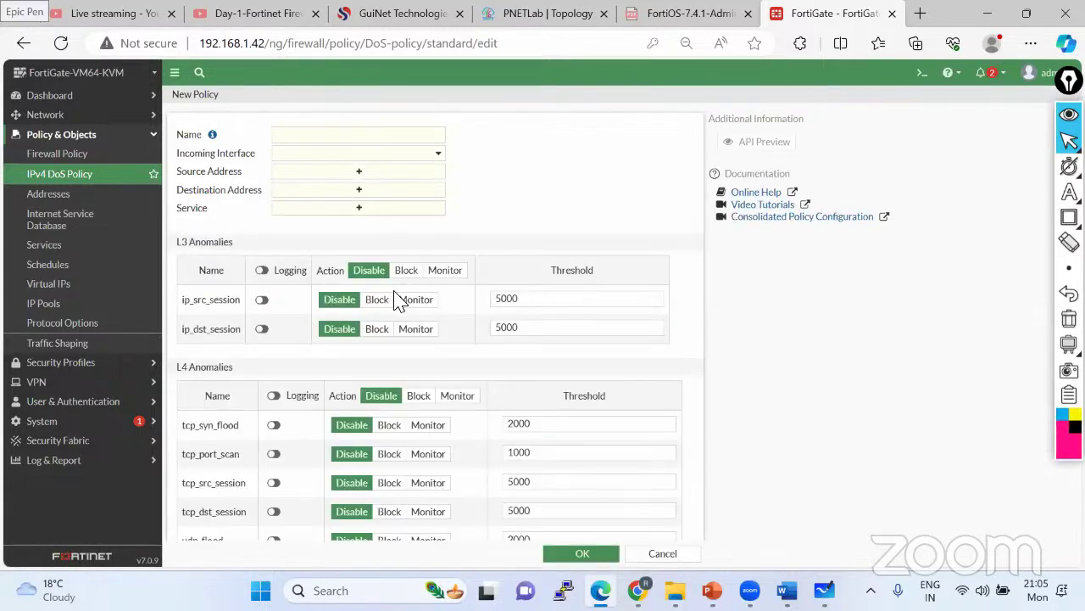
scroll(399, 305, "down", 2)
scroll(402, 320, "up", 2)
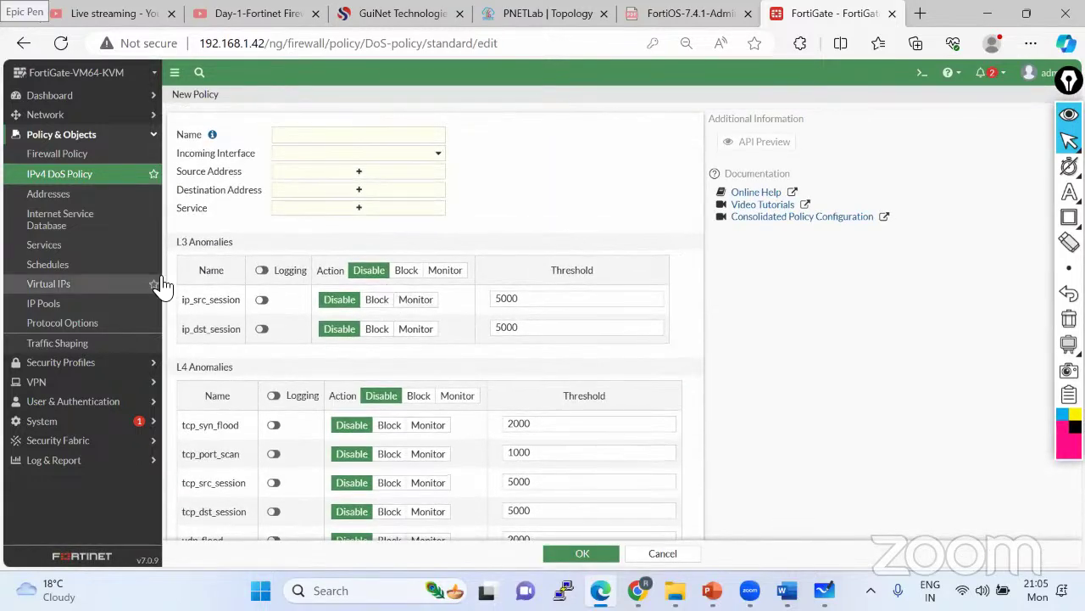
- Page through Internet Service Database, Services, Schedules, Virtual IPs, IP Pools, Protocol Options, Traffic Shaping, then Status
left_click(77, 223)
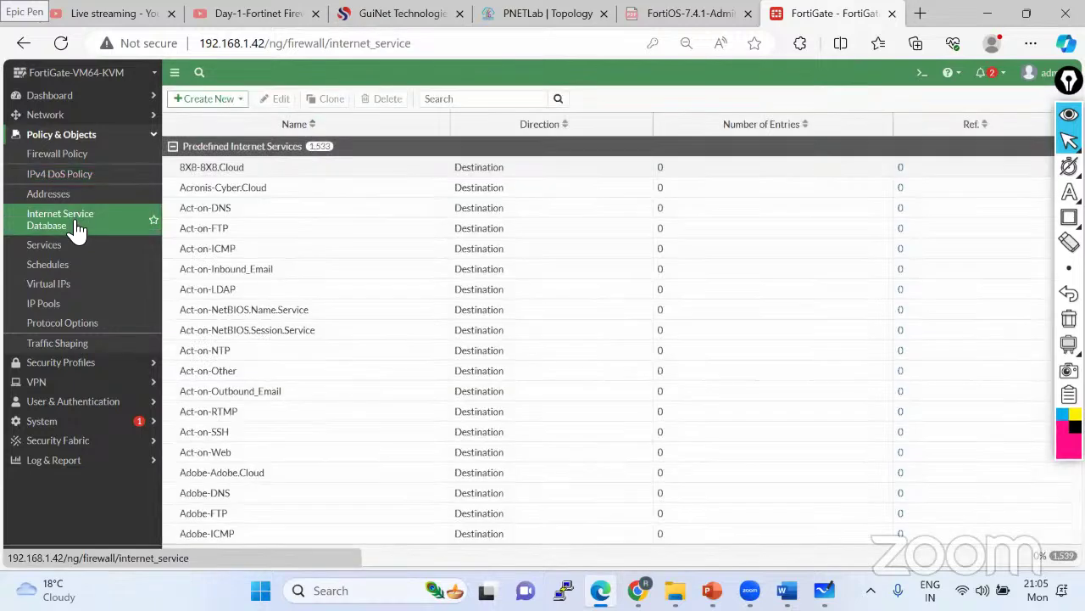
left_click(51, 246)
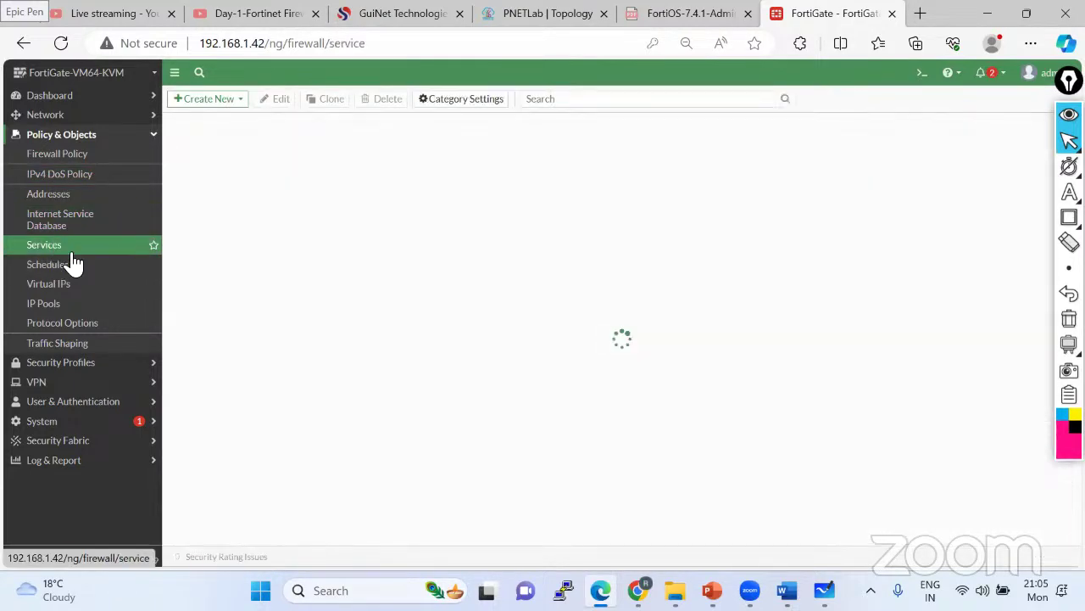
left_click(61, 268)
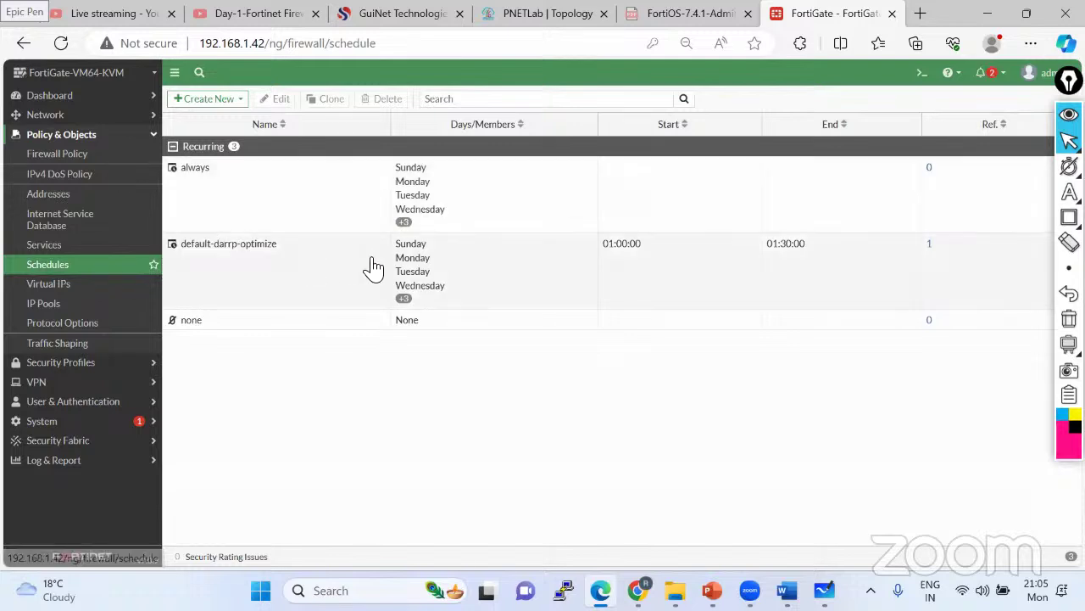
left_click(73, 287)
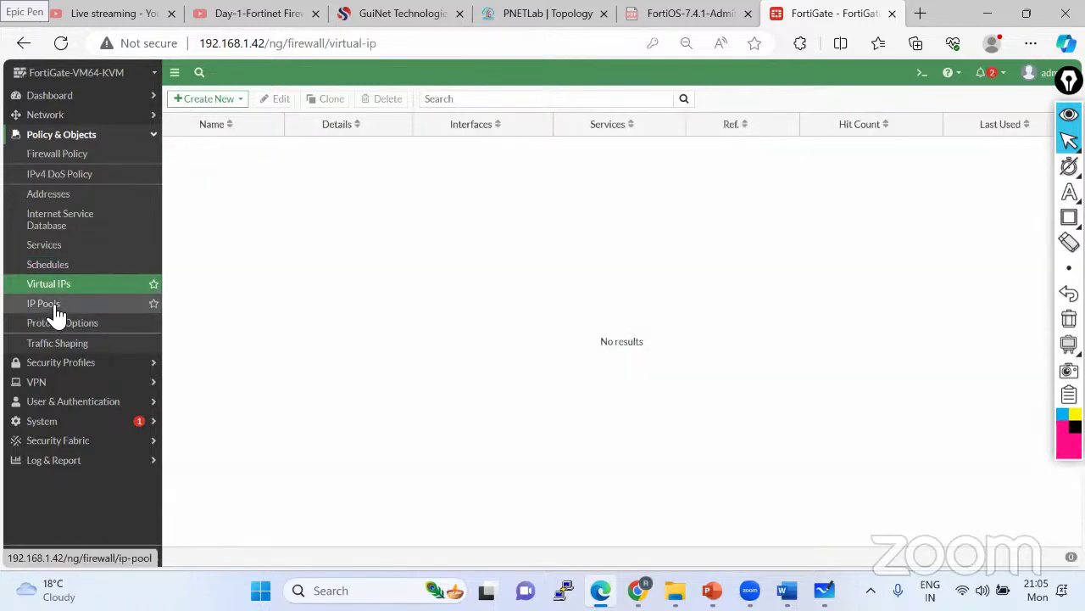
left_click(51, 305)
left_click(72, 325)
left_click(85, 345)
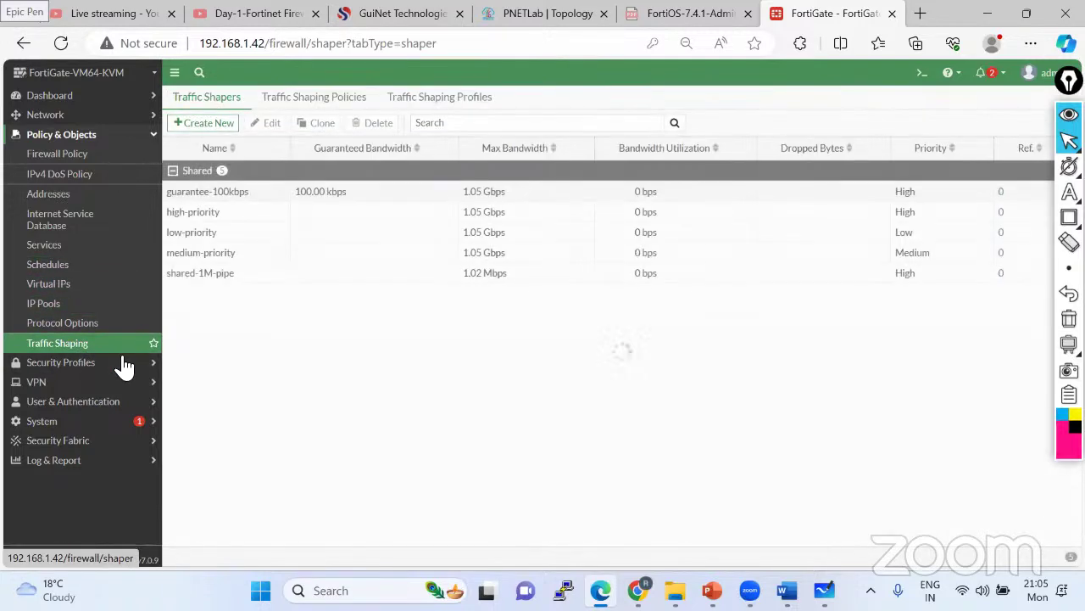
left_click(146, 136)
left_click(51, 98)
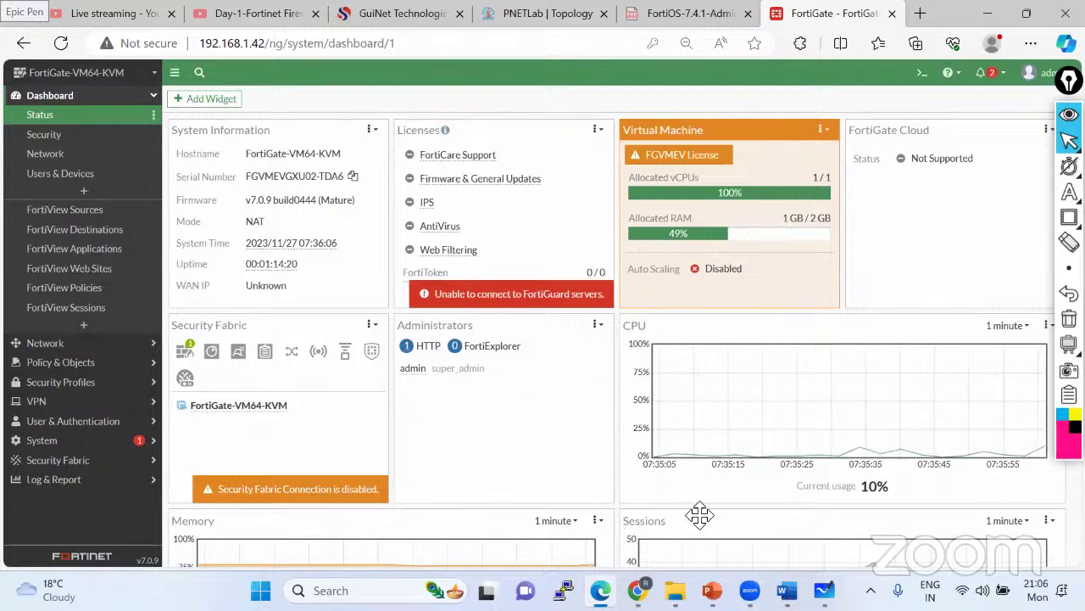
mouse_move(712, 590)
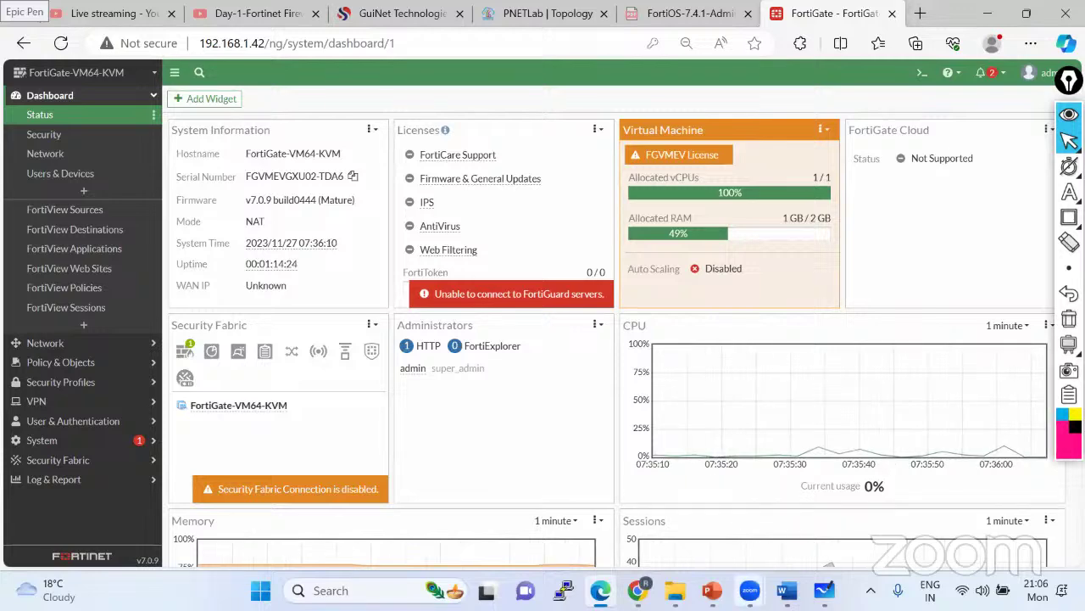
left_click(712, 590)
left_click(650, 500)
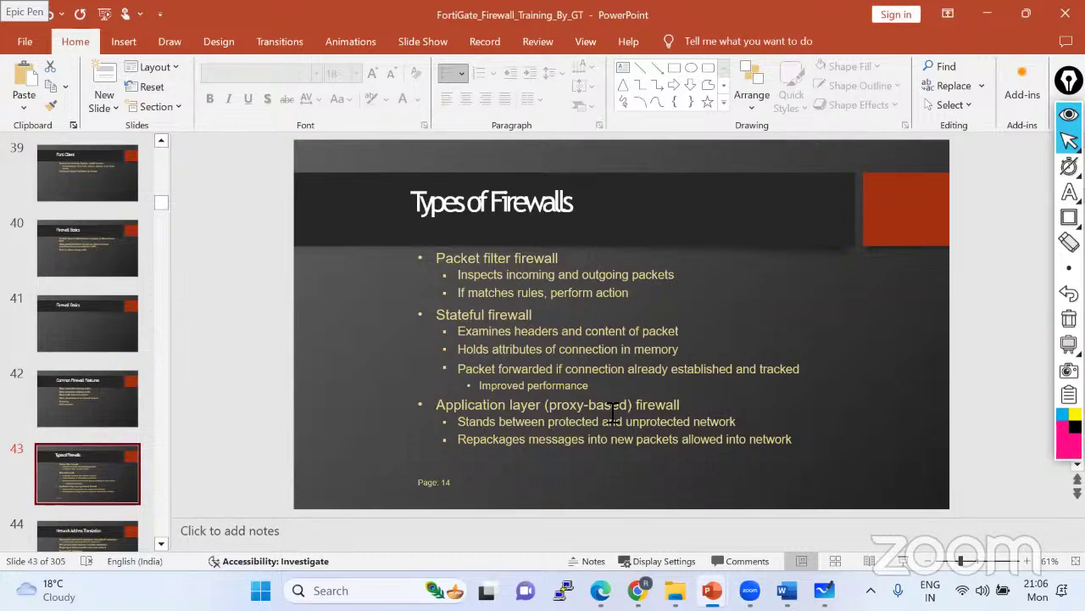
left_click(601, 590)
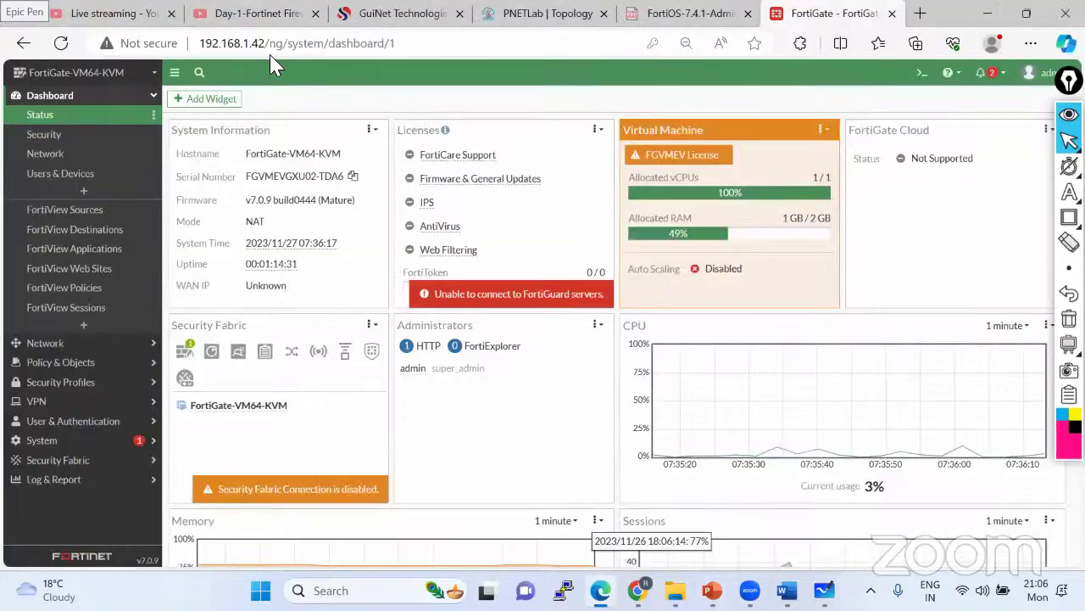
- Switch to the FortiOS admin guide PDF and browse its table of contents
left_click(665, 16)
scroll(203, 195, "up", 3)
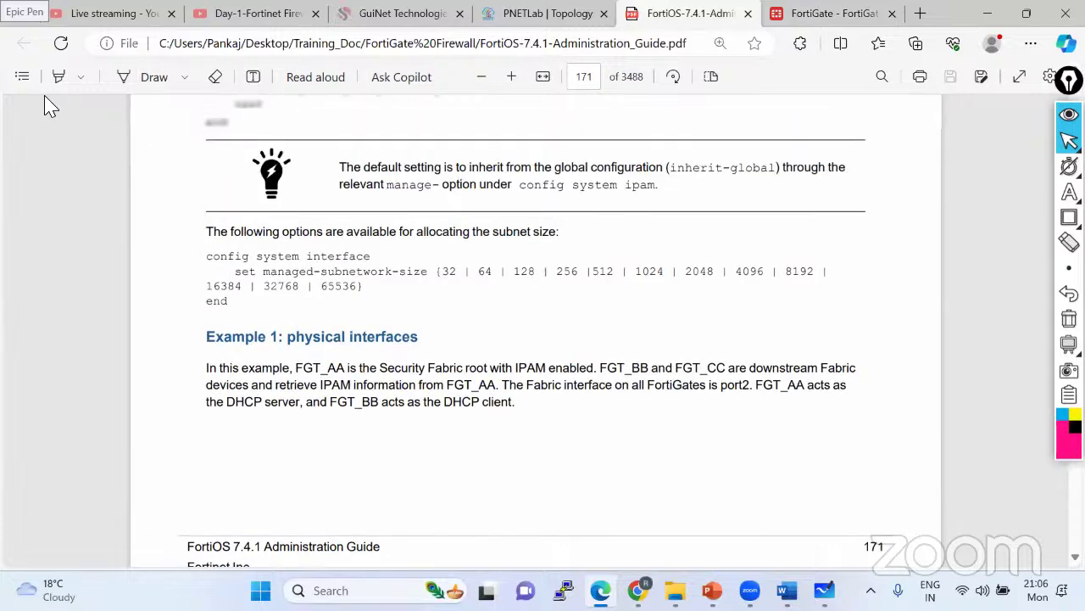
left_click(21, 76)
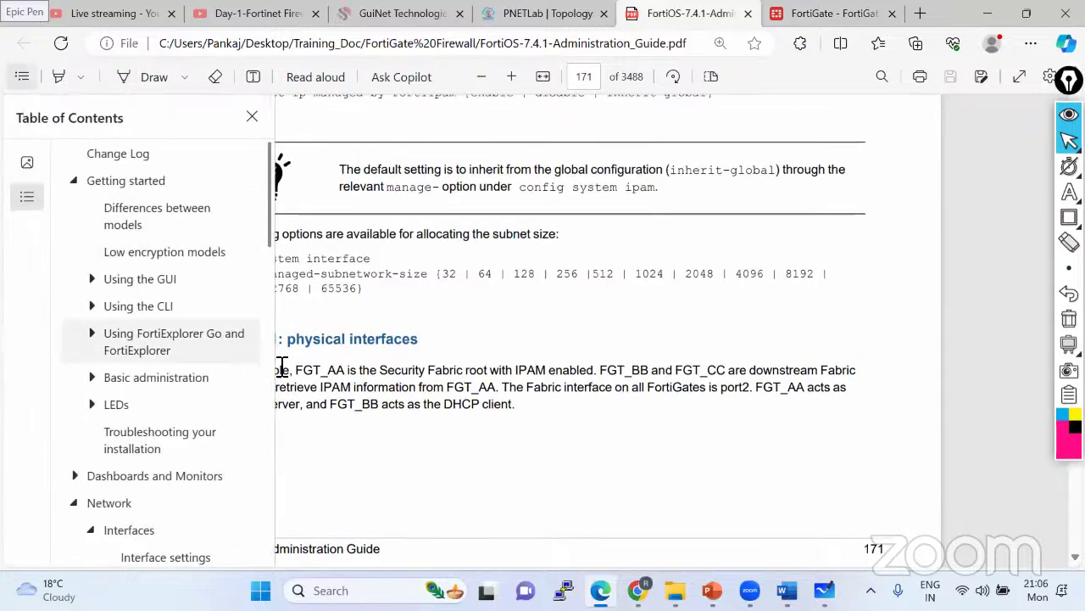
scroll(429, 387, "down", 3)
scroll(150, 520, "down", 3)
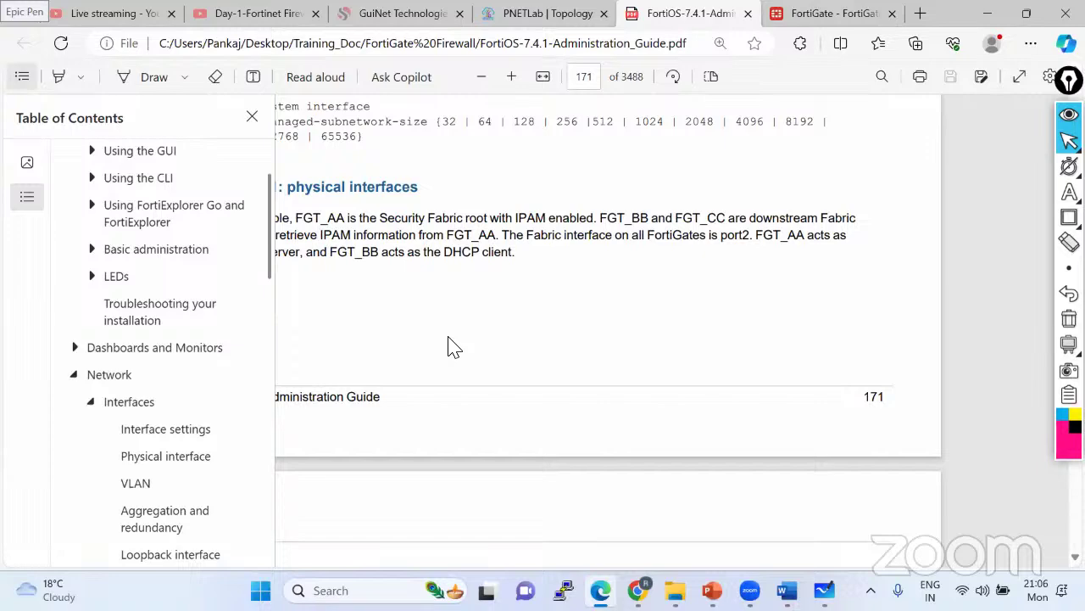
scroll(195, 381, "down", 3)
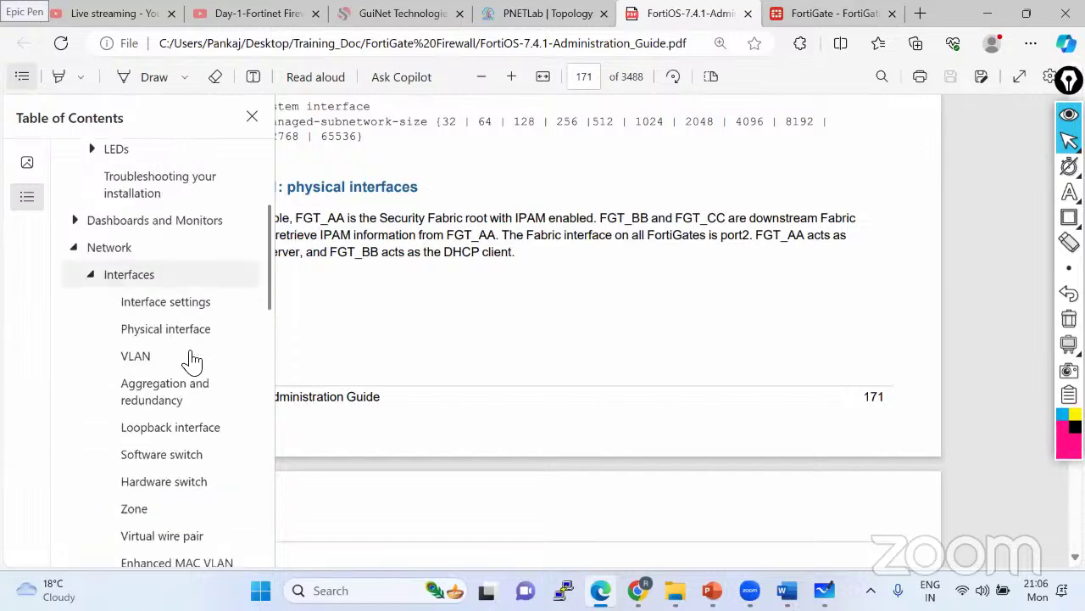
left_click(378, 329)
scroll(379, 329, "down", 6)
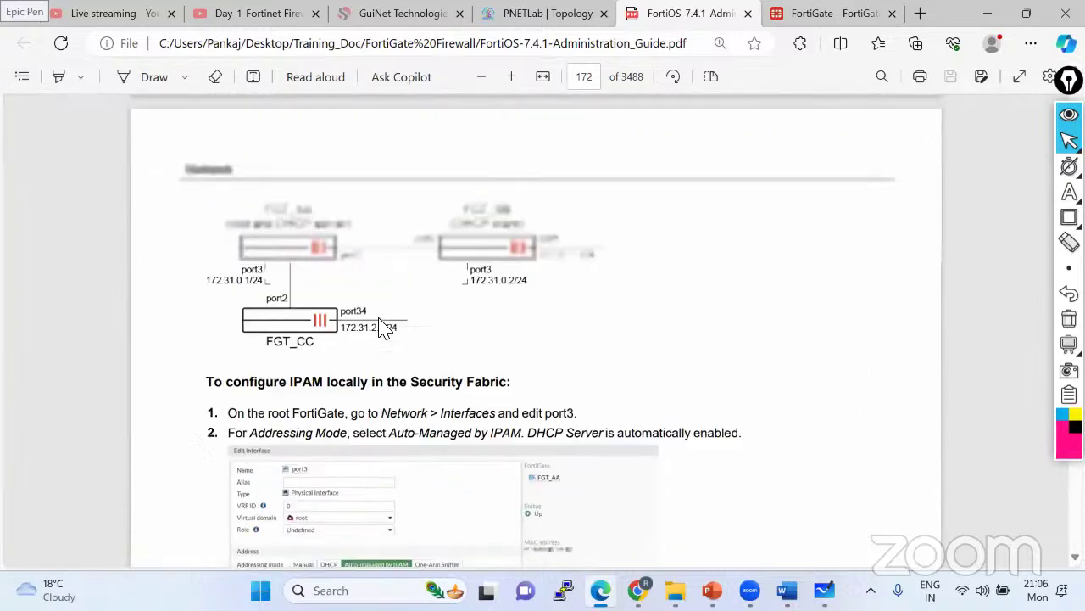
scroll(363, 339, "up", 8)
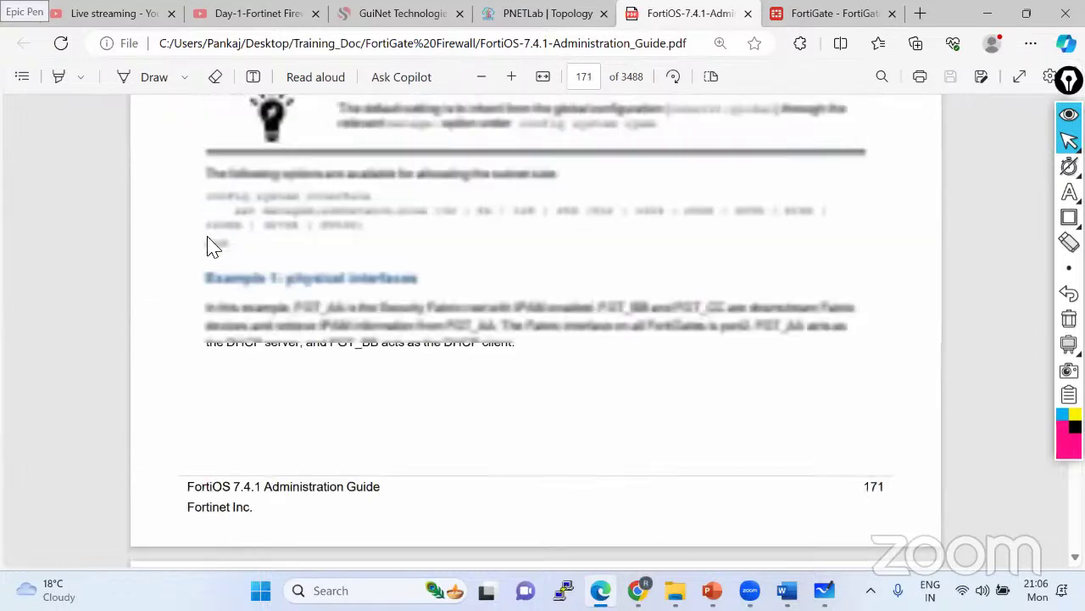
- Jump to Network > Interfaces and scroll to the interface types table on page 162
left_click(23, 77)
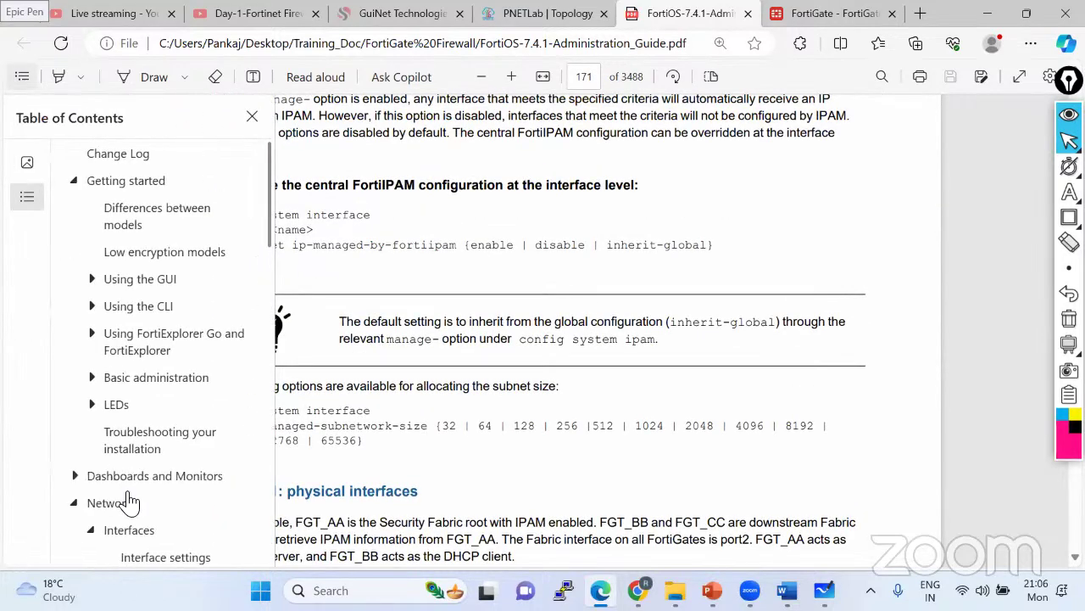
scroll(138, 432, "down", 2)
left_click(140, 401)
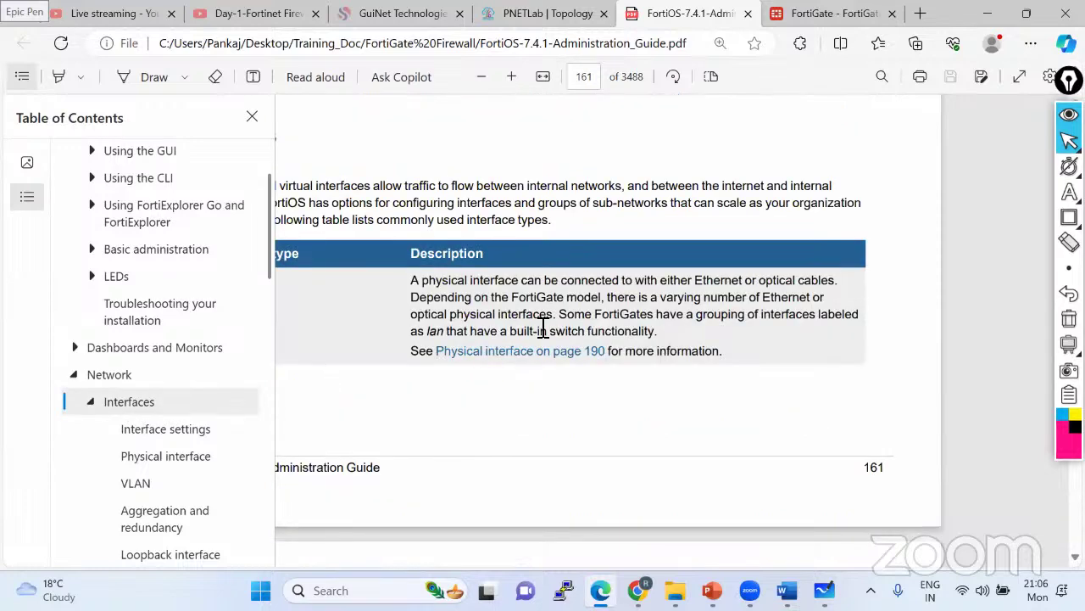
scroll(379, 414, "down", 5)
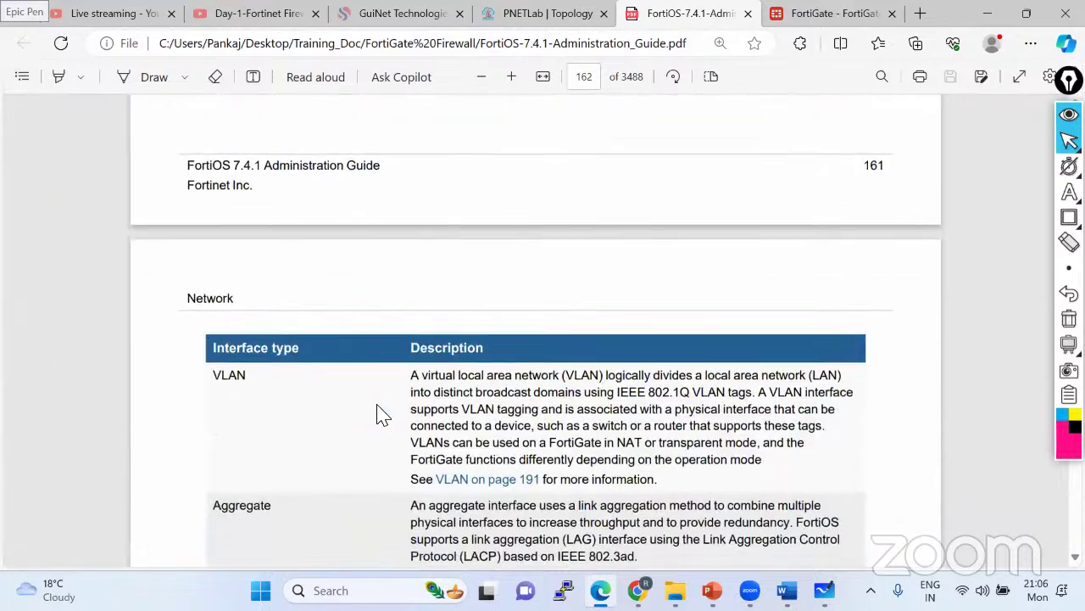
scroll(379, 414, "down", 1)
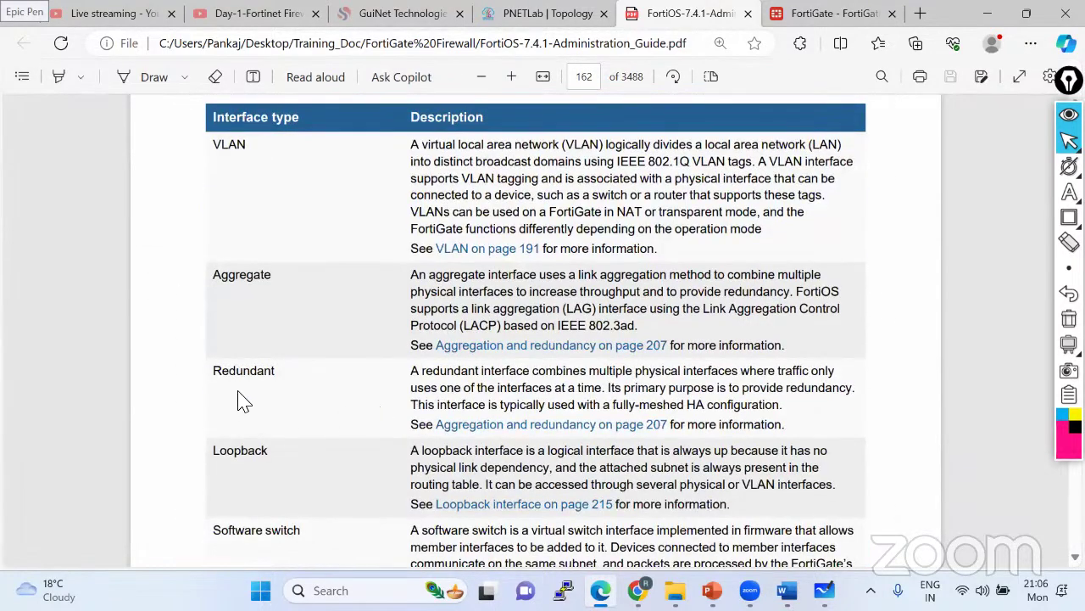
scroll(274, 462, "down", 5)
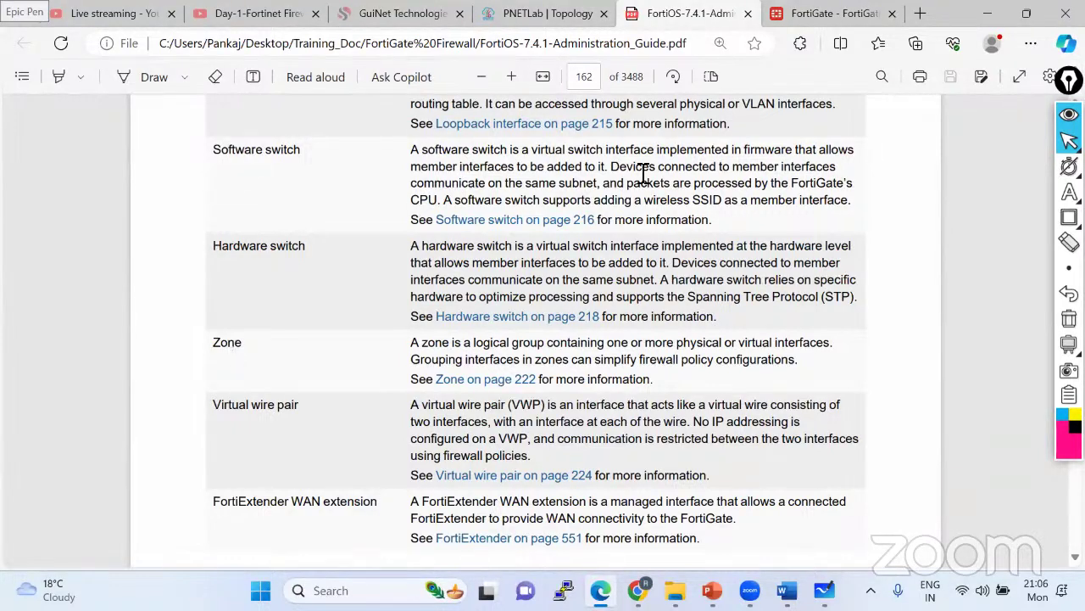
mouse_move(1067, 193)
left_click(994, 196)
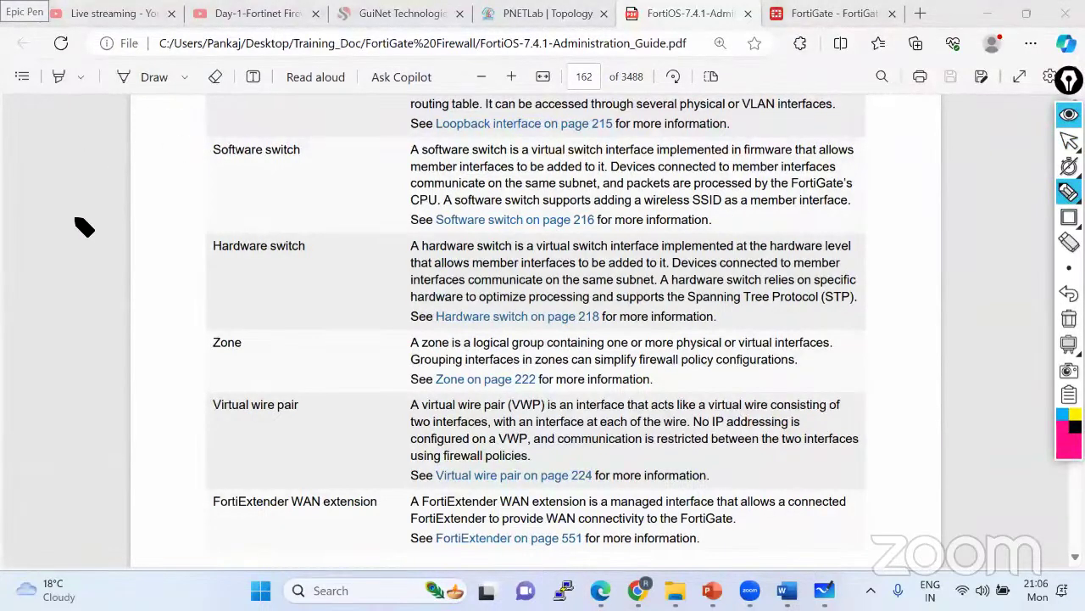
- Mark the Zone entry and sketch a firewall, cloud and virtual interfaces to explain zones
left_click_drag(76, 227, 112, 204)
left_click_drag(244, 342, 251, 344)
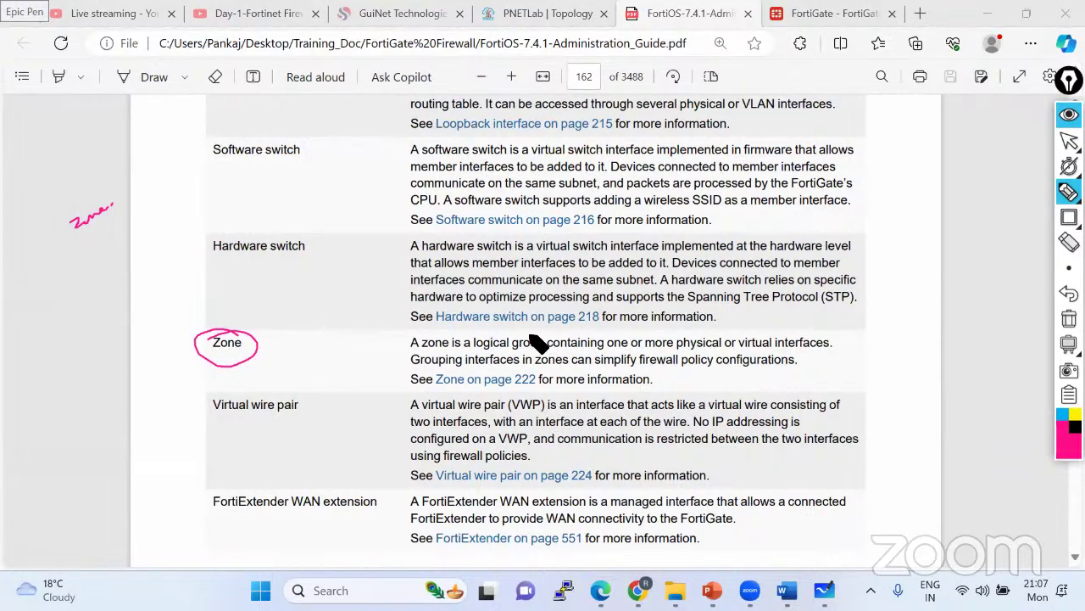
mouse_move(539, 343)
left_mouse_down()
mouse_move(468, 339)
mouse_move(488, 361)
mouse_move(539, 343)
left_mouse_up()
mouse_move(910, 310)
left_mouse_down()
mouse_move(867, 336)
mouse_move(913, 317)
mouse_move(882, 313)
mouse_move(900, 316)
mouse_move(864, 397)
left_mouse_up()
mouse_move(888, 335)
left_mouse_down()
mouse_move(886, 386)
mouse_move(923, 373)
left_mouse_up()
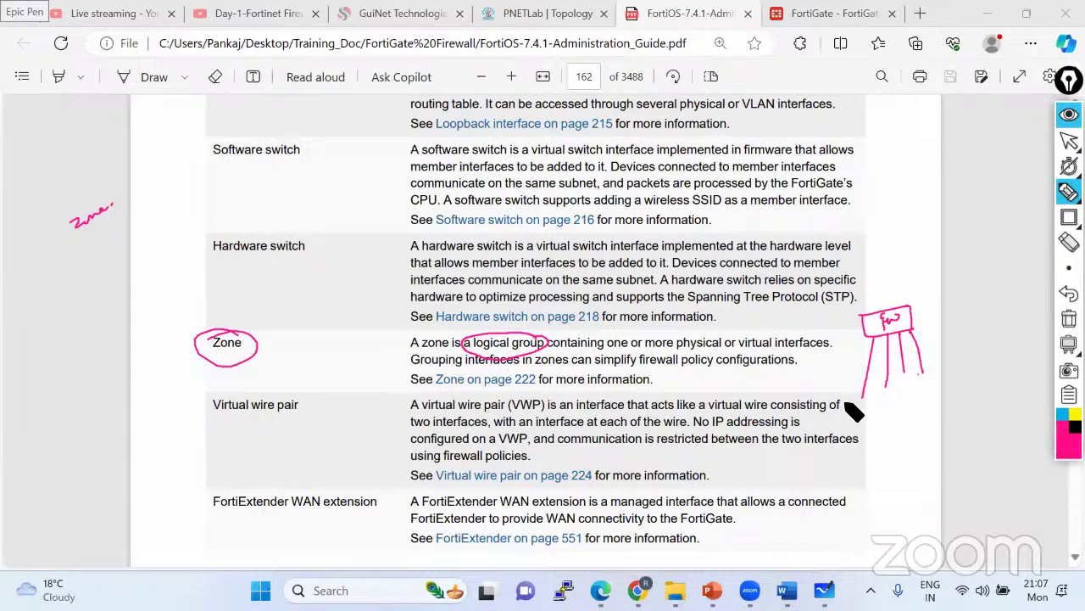
mouse_move(846, 402)
left_mouse_down()
mouse_move(941, 371)
mouse_move(888, 415)
mouse_move(850, 405)
left_mouse_up()
mouse_move(872, 174)
left_mouse_down()
mouse_move(849, 202)
mouse_move(910, 150)
mouse_move(866, 171)
left_mouse_up()
left_click_drag(898, 219, 887, 305)
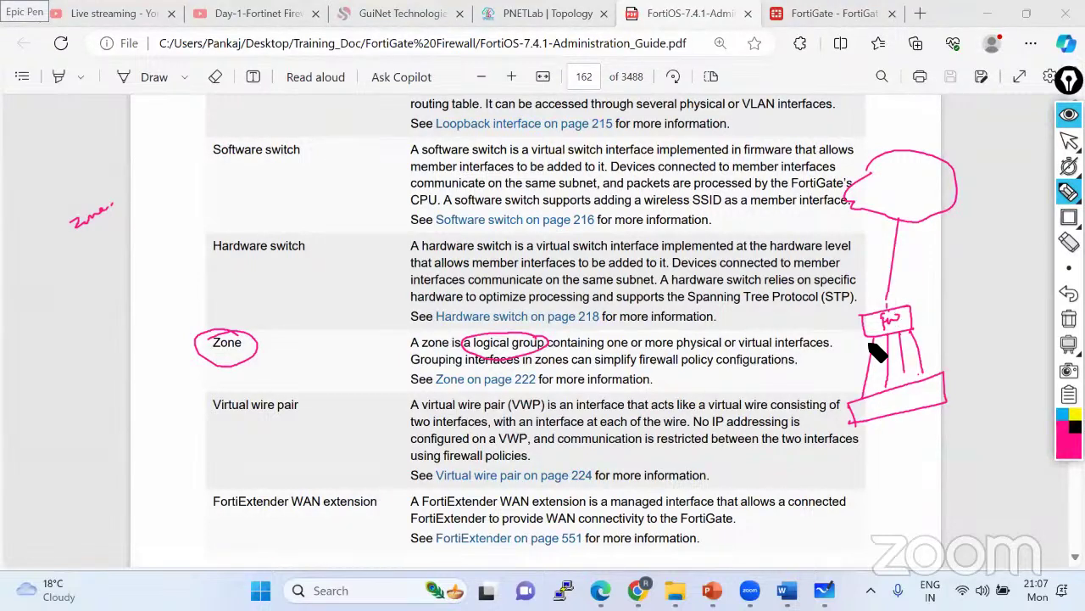
left_click(750, 348)
left_click_drag(777, 344, 804, 334)
mouse_move(809, 323)
left_mouse_down()
mouse_move(831, 327)
mouse_move(816, 319)
left_mouse_up()
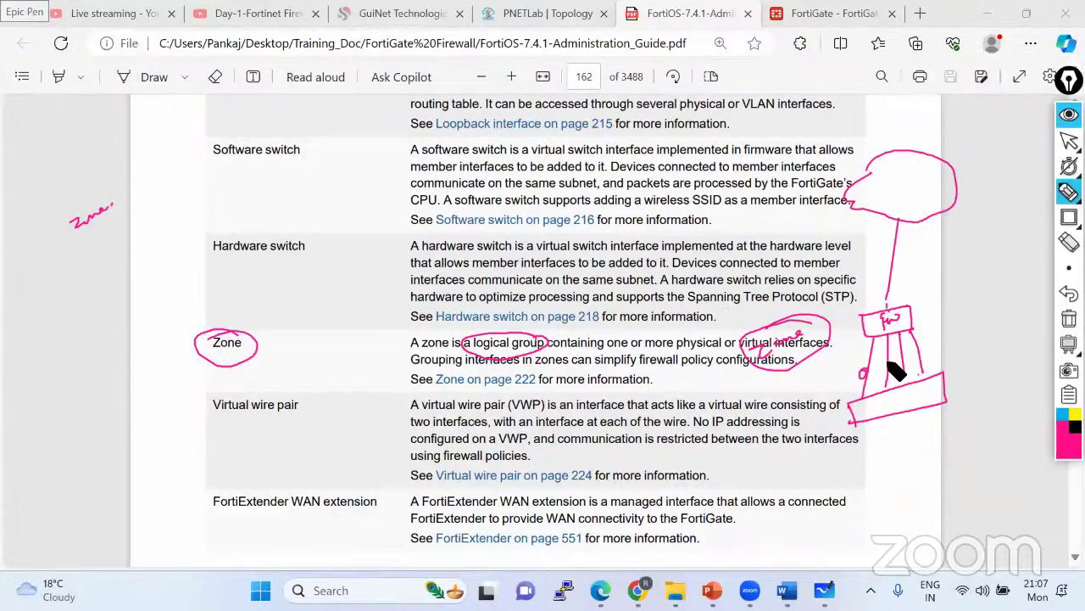
mouse_move(892, 363)
left_mouse_down()
mouse_move(904, 347)
mouse_move(917, 358)
mouse_move(906, 358)
left_mouse_up()
- Clear the ink, then tick the Zone description lines and circle Zone and Virtual wire pair
left_click(1069, 319)
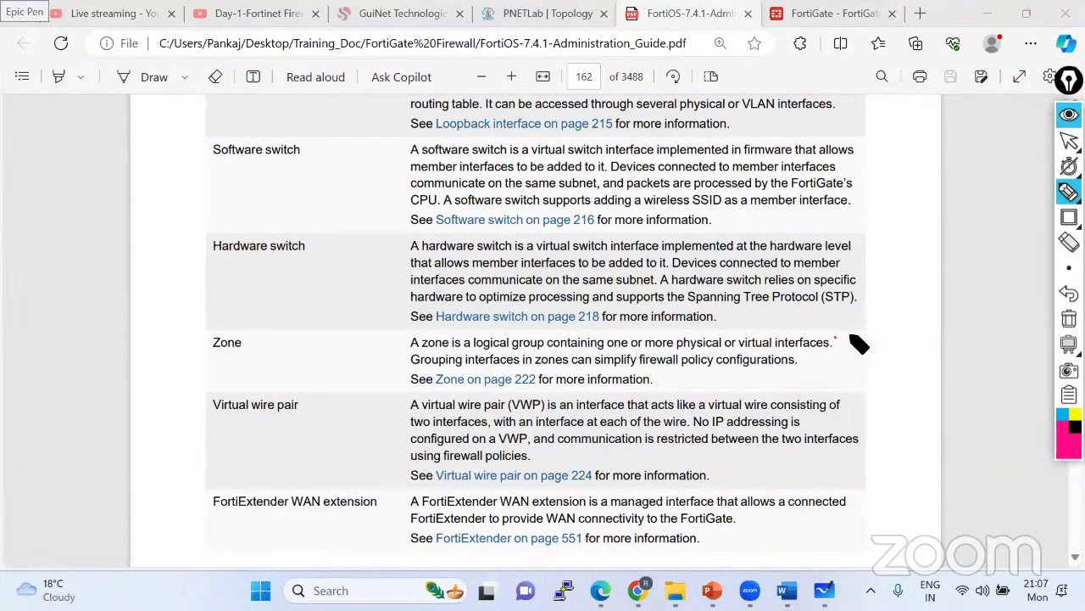
left_click_drag(836, 338, 871, 325)
left_click_drag(804, 361, 832, 352)
mouse_move(254, 331)
left_mouse_down()
mouse_move(206, 351)
mouse_move(269, 353)
left_mouse_up()
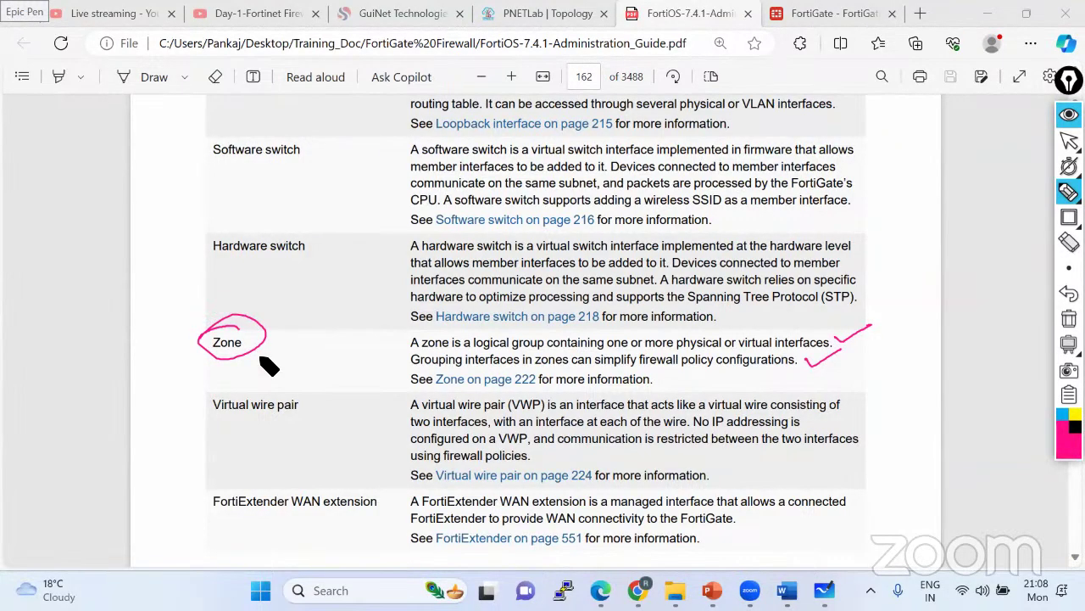
left_click_drag(286, 418, 224, 418)
mouse_move(337, 417)
left_mouse_down()
mouse_move(339, 397)
mouse_move(176, 392)
mouse_move(179, 424)
mouse_move(265, 431)
left_mouse_up()
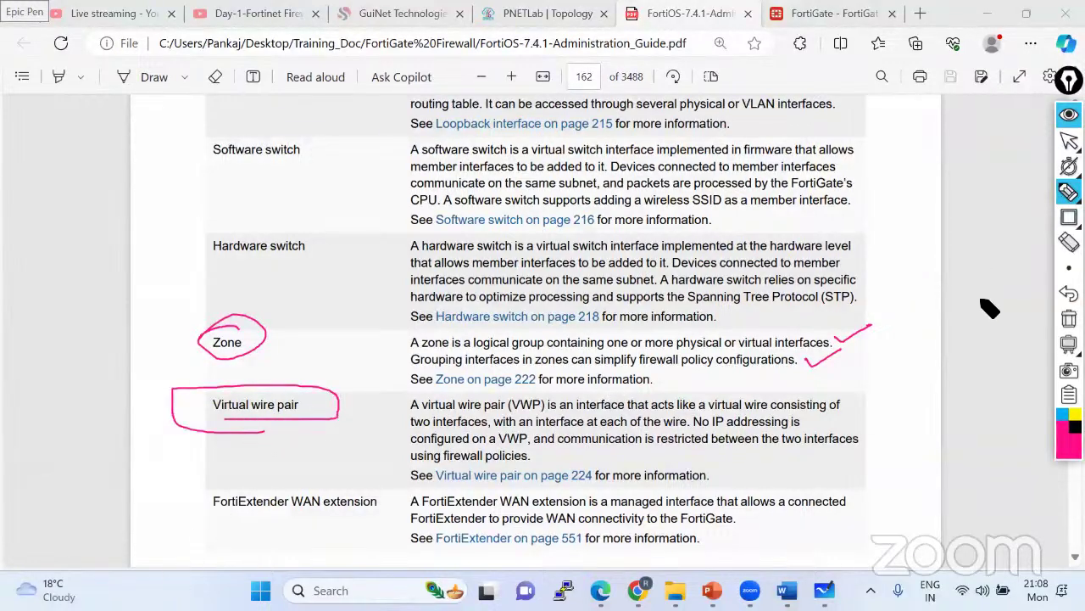
- Clear the ink, read through pages 164–165 of the guide, and return to the FortiGate tab
left_click(1069, 318)
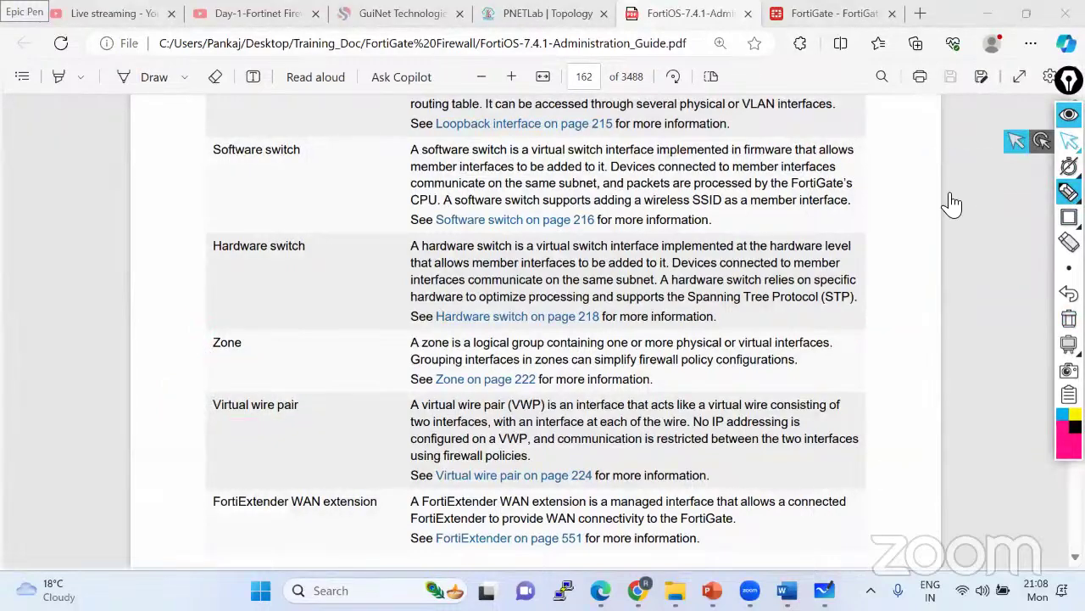
left_click(1069, 140)
scroll(398, 417, "down", 2)
scroll(399, 465, "down", 10)
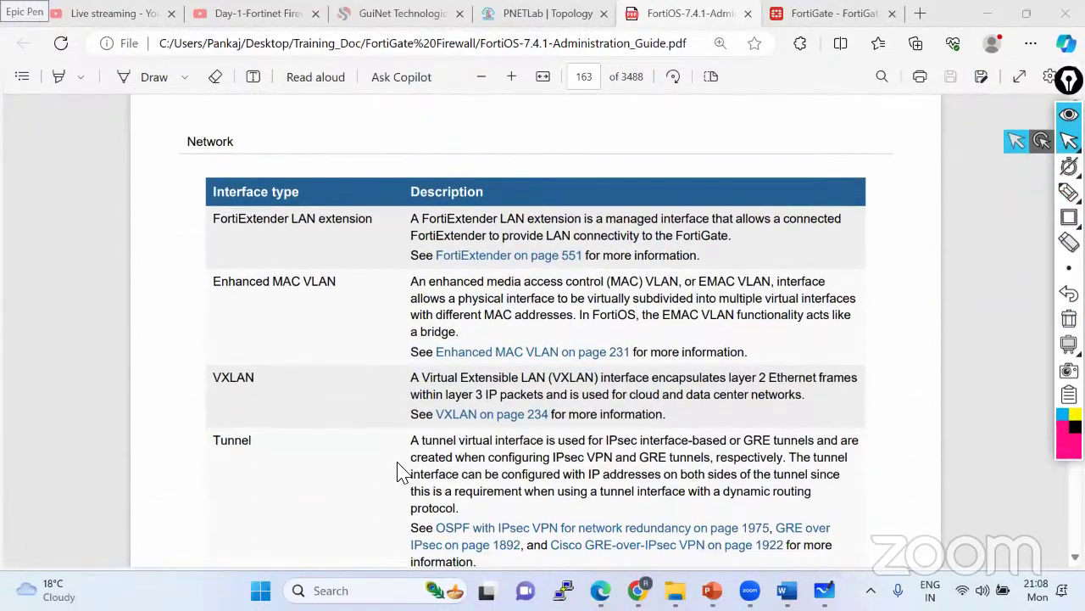
scroll(397, 472, "down", 5)
scroll(398, 473, "up", 5)
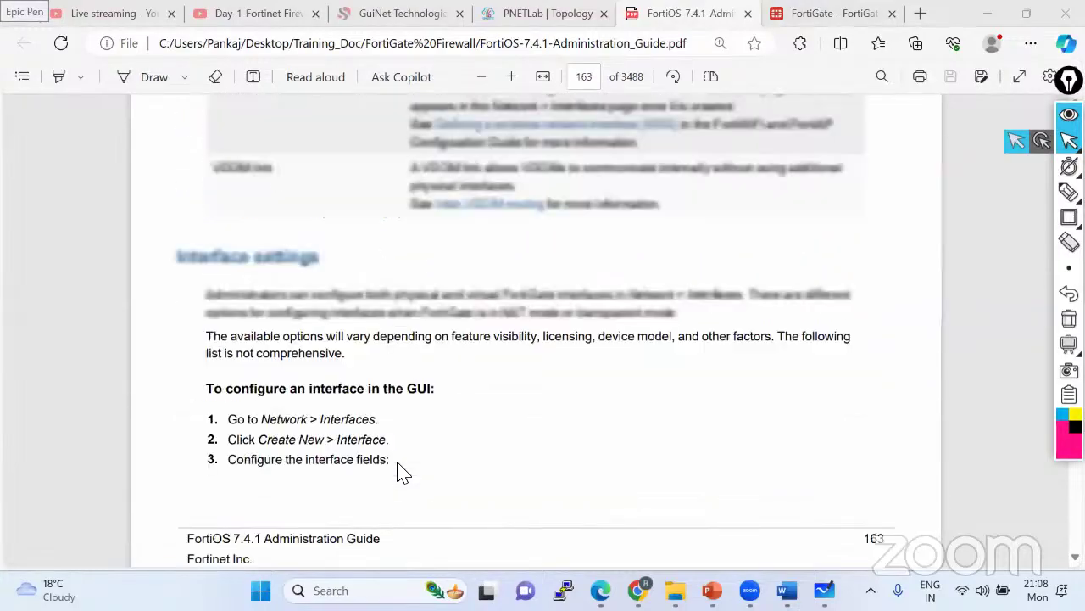
scroll(398, 473, "down", 10)
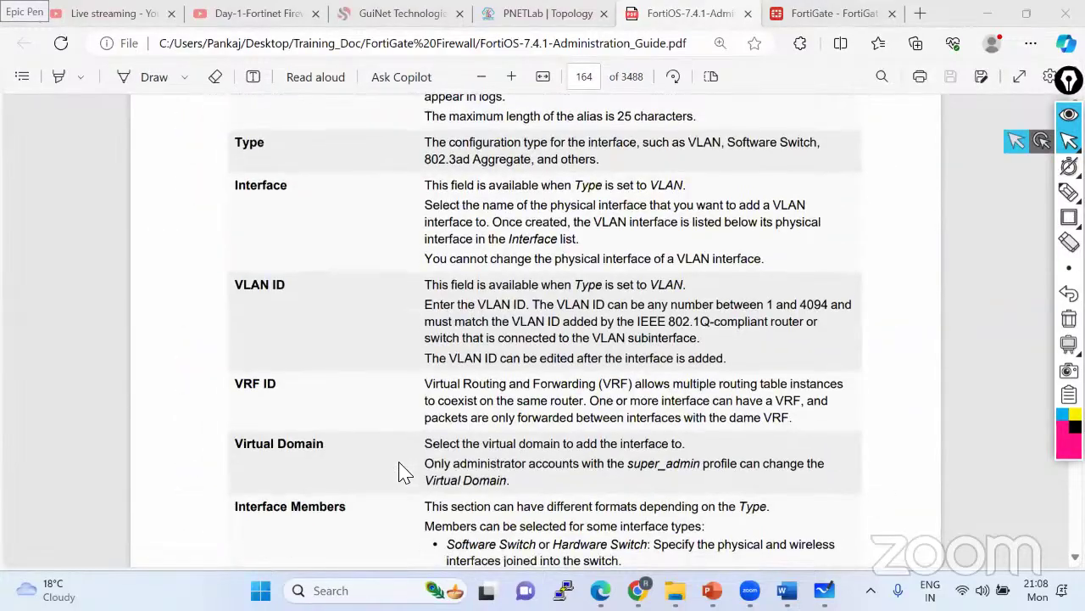
scroll(399, 472, "down", 3)
scroll(399, 472, "down", 9)
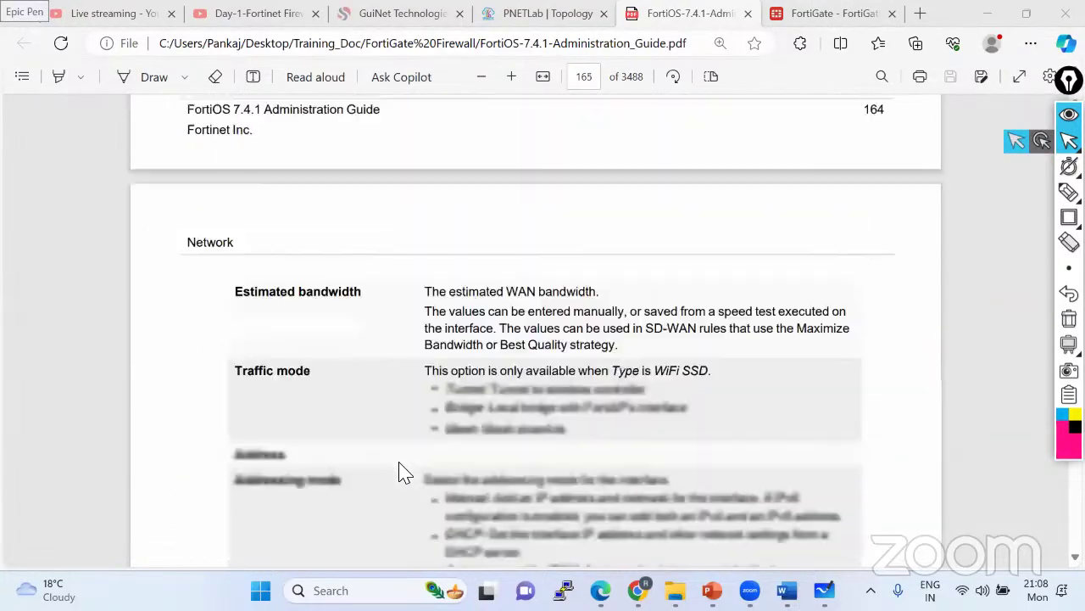
scroll(399, 469, "down", 8)
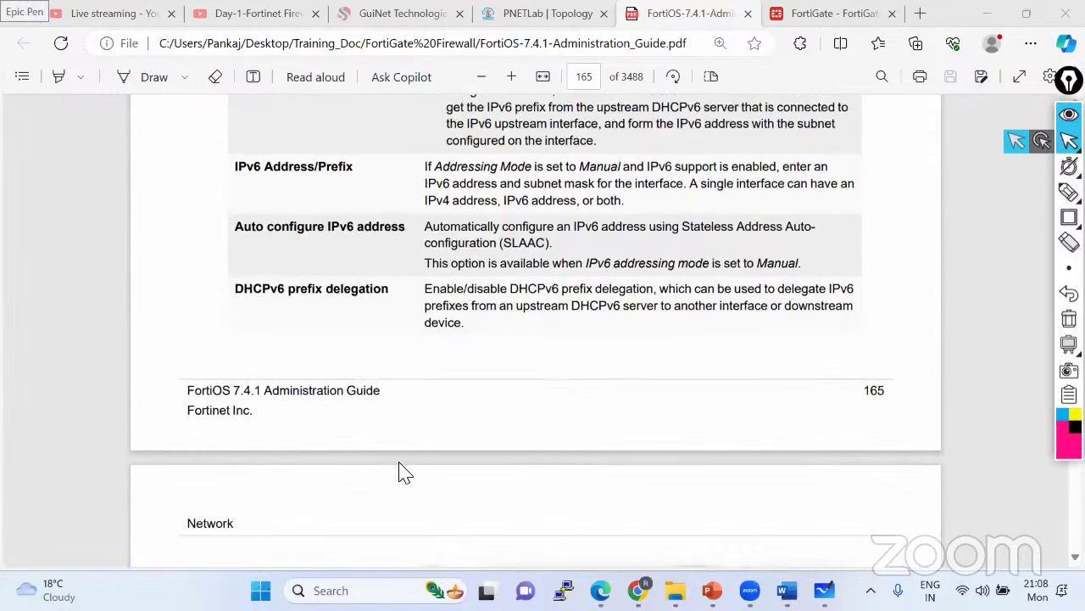
left_click(860, 14)
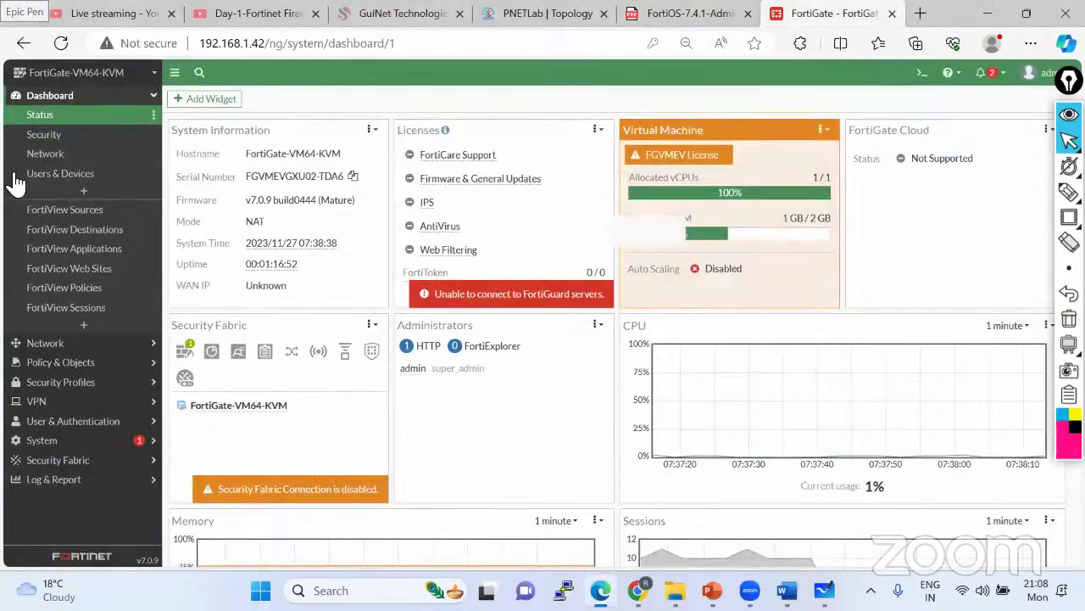
- Edit port4 from Network > Interfaces and switch its addressing mode to One-Arm Sniffer
left_click(51, 342)
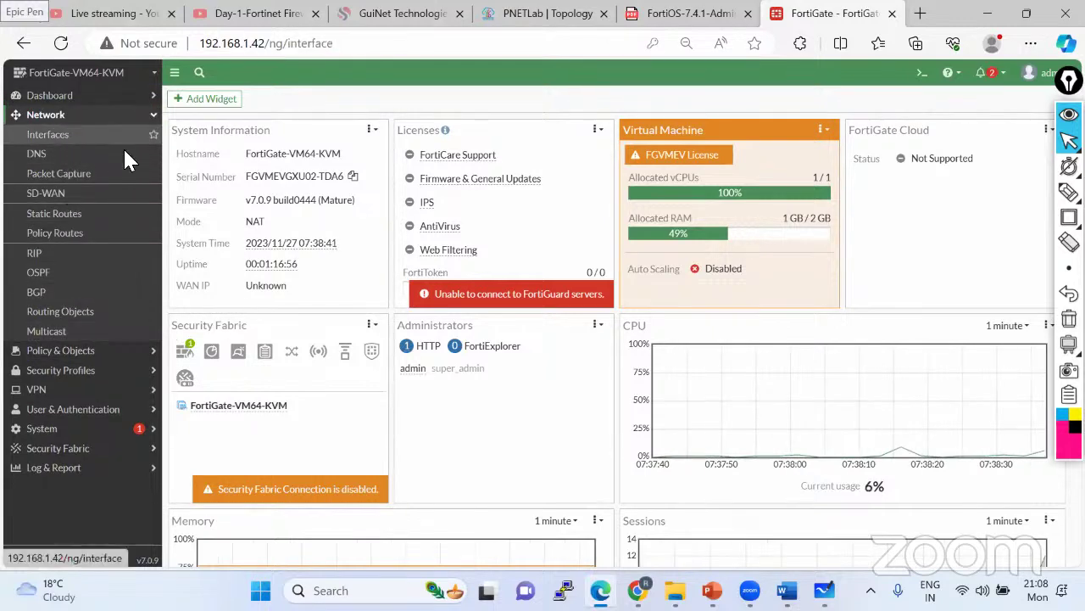
left_click(59, 136)
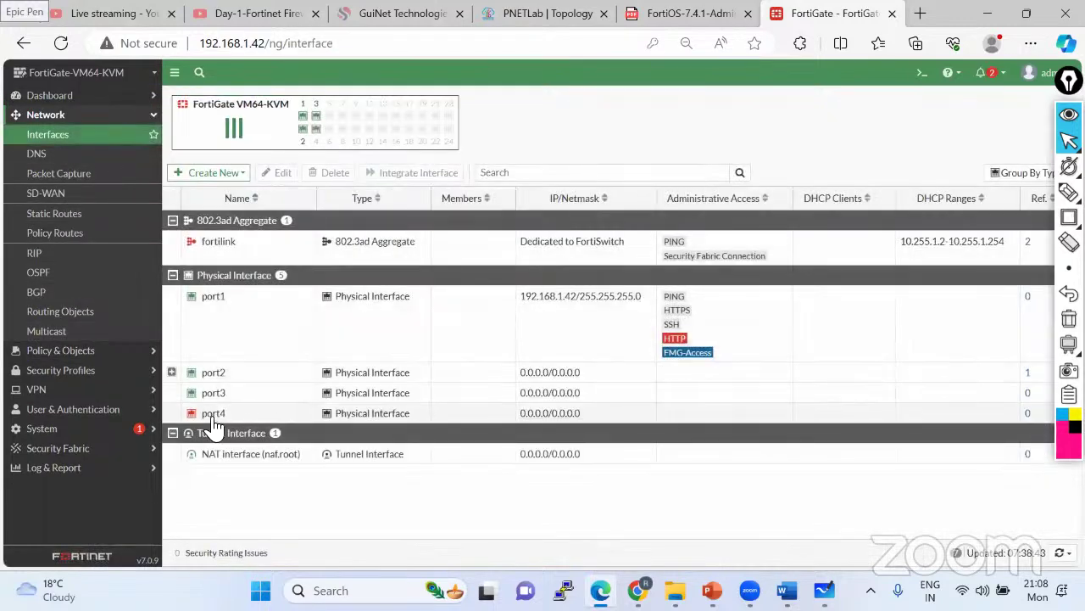
double_click(212, 417)
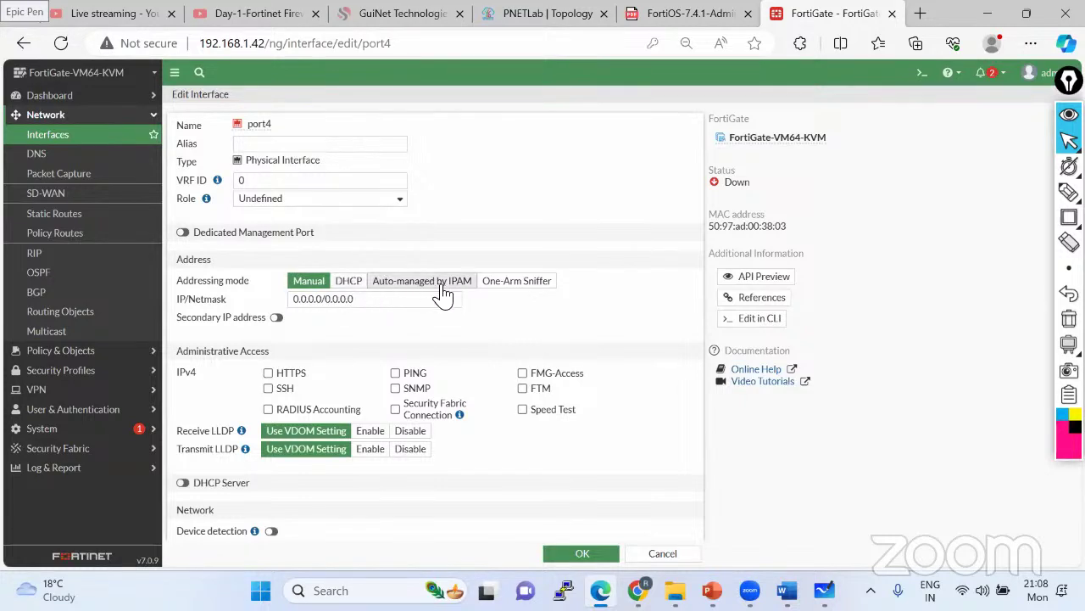
left_click(515, 284)
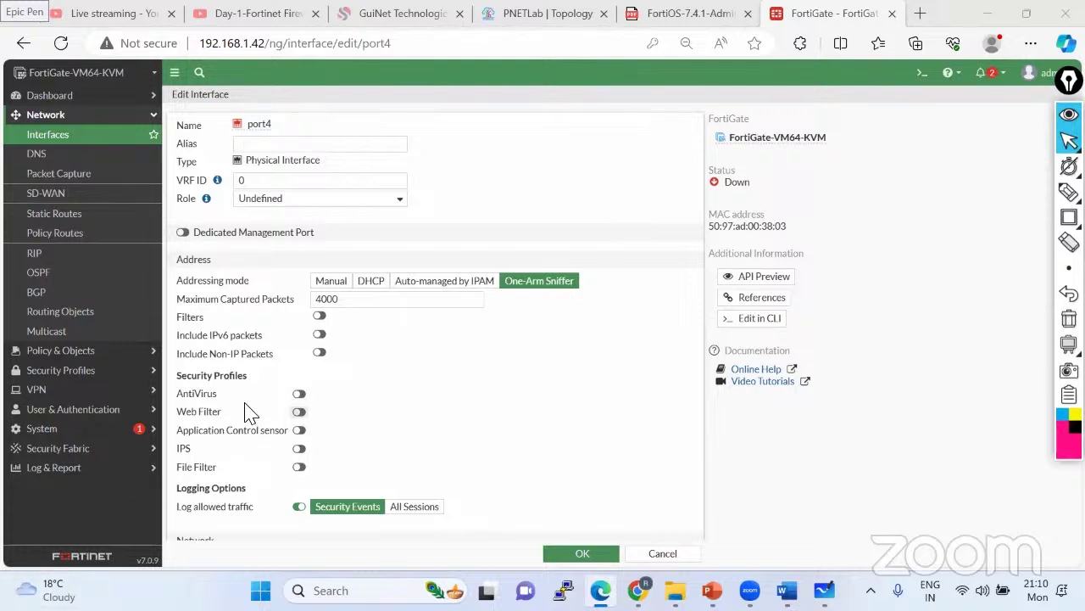
- Point out port4's sniffer security profiles, toggle IPS on and back off, and expand Log & Report
mouse_move(192, 450)
left_mouse_down()
mouse_move(222, 456)
mouse_move(174, 458)
left_mouse_up()
left_click(203, 449)
double_click(178, 450)
left_click(205, 452)
left_click(202, 450)
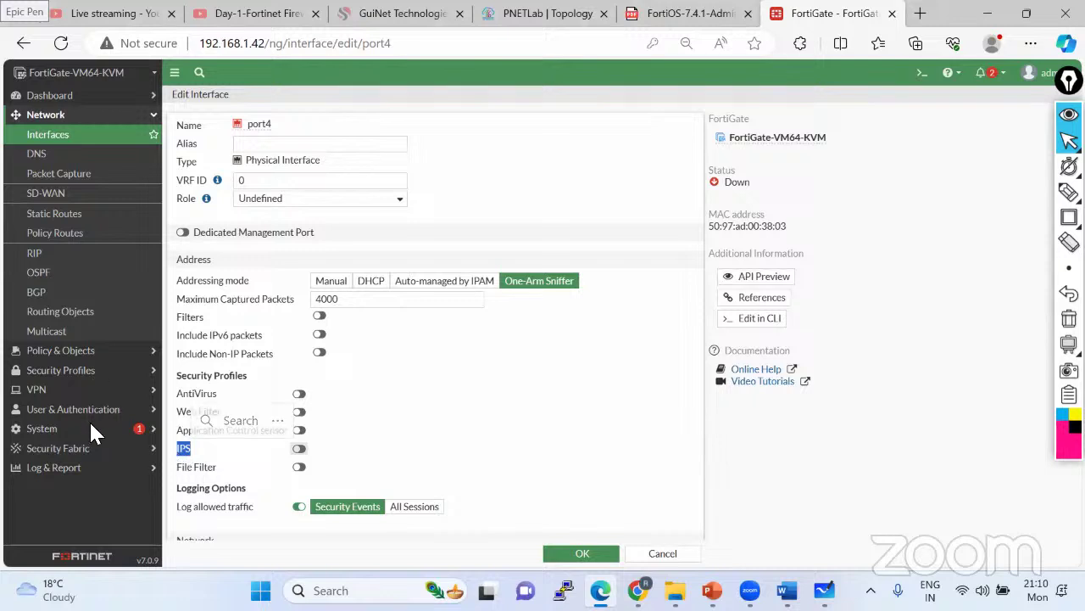
left_click(74, 466)
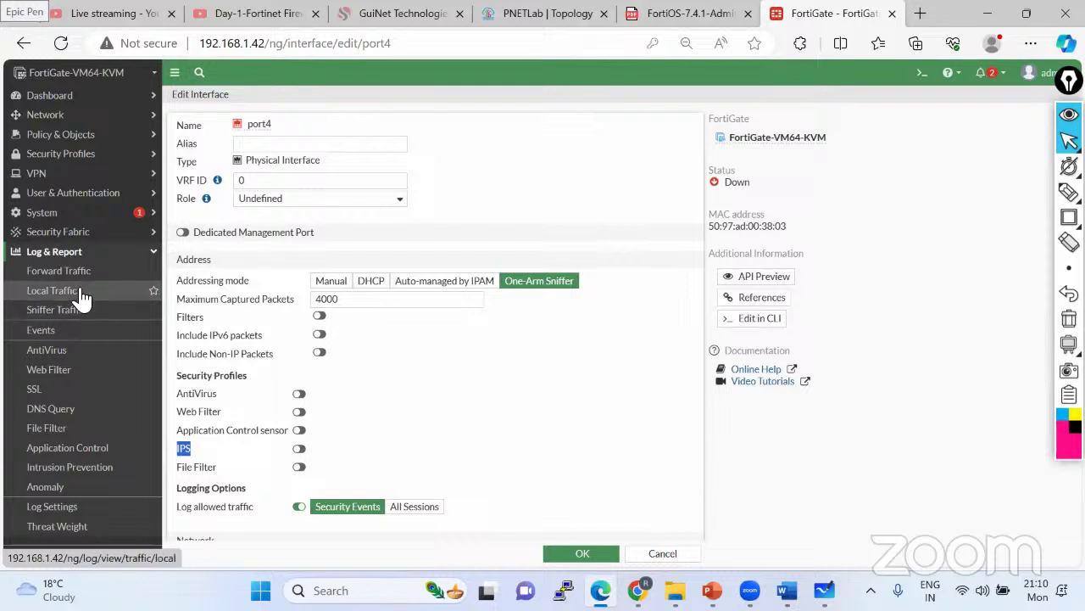
- View the System Events log under Log & Report Events
left_click(75, 291)
left_click(66, 333)
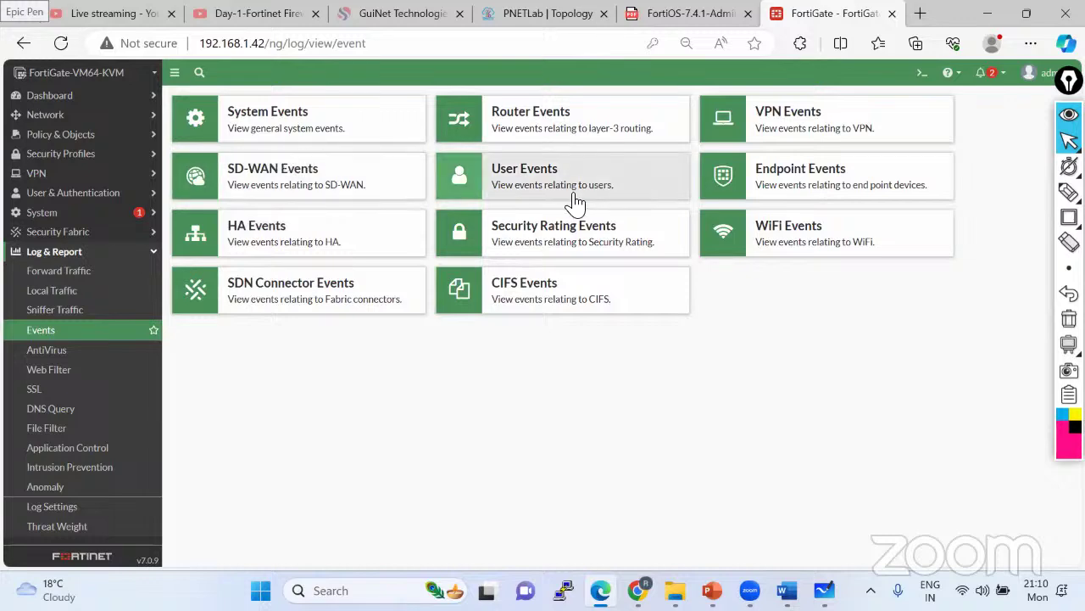
left_click(299, 150)
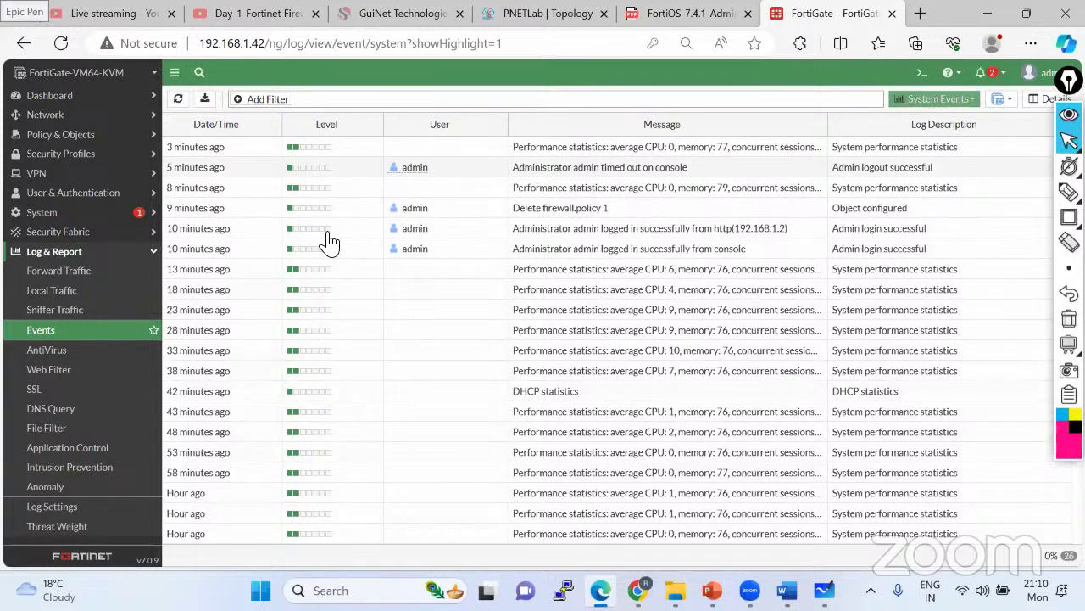
scroll(398, 286, "down", 2)
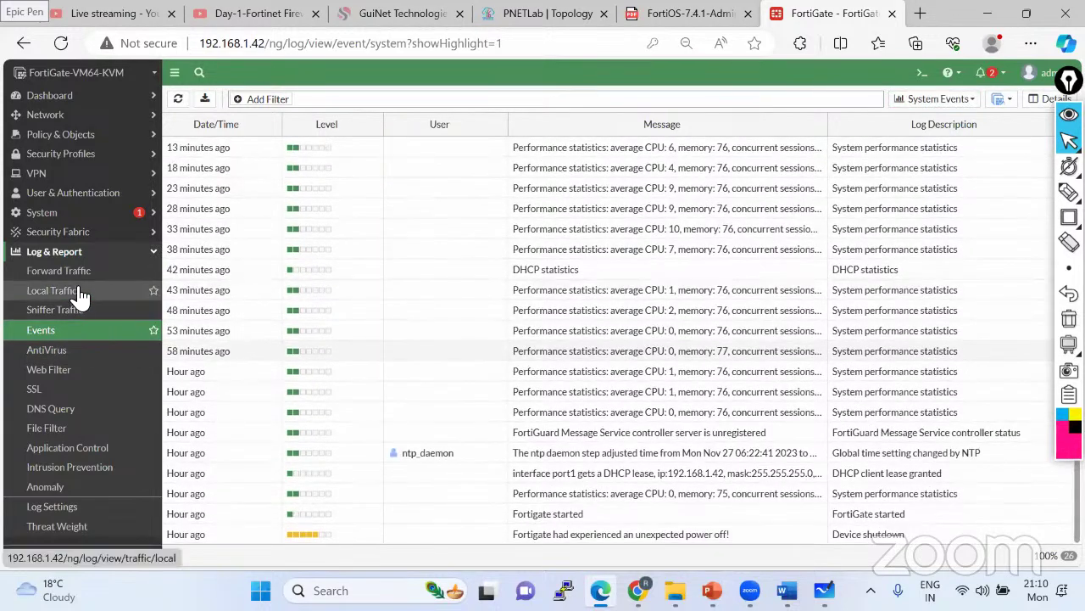
- Review the Threat Weight Intrusion Prevention severity definitions, then go to Log Settings
left_click(77, 528)
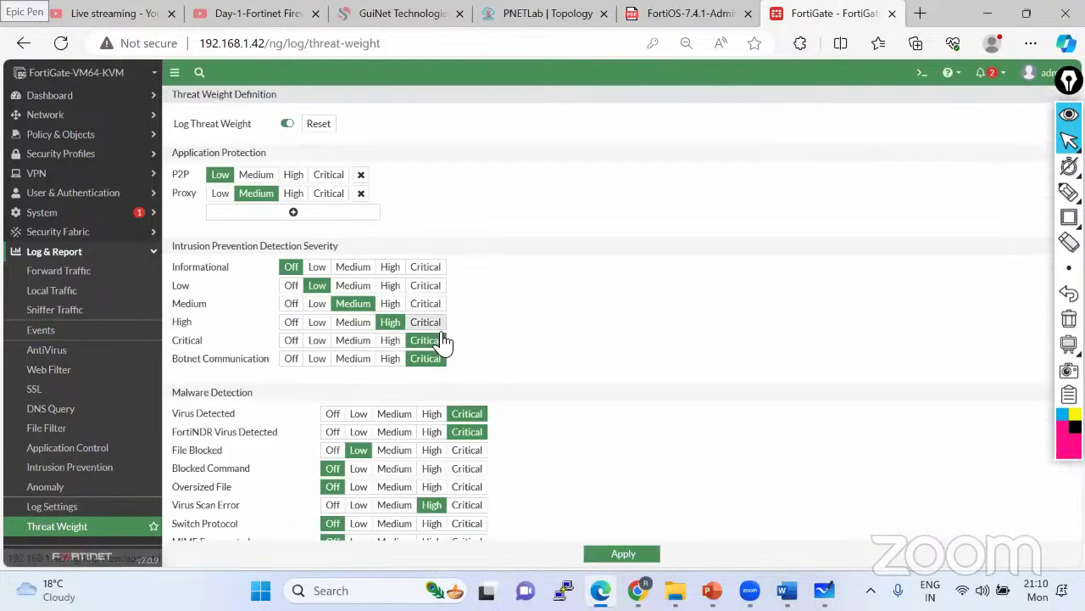
scroll(237, 319, "down", 1)
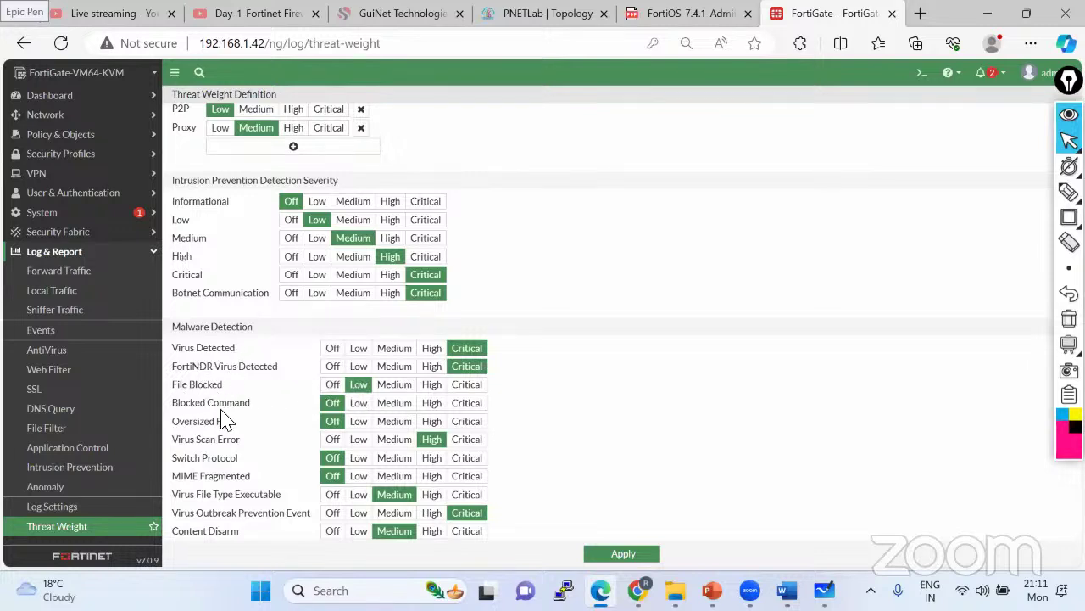
scroll(280, 356, "up", 1)
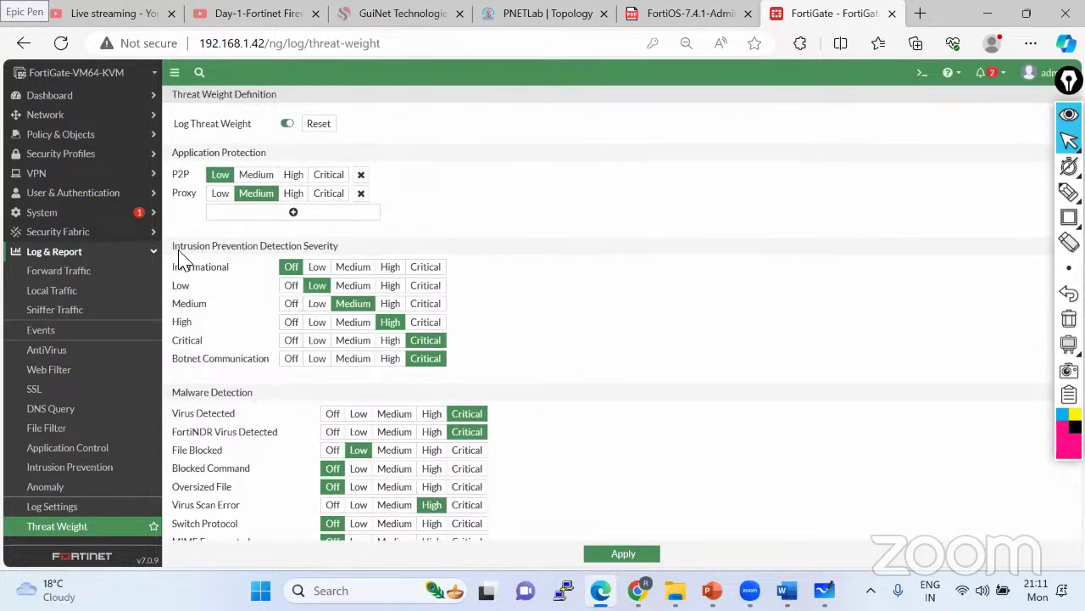
left_click_drag(173, 246, 366, 254)
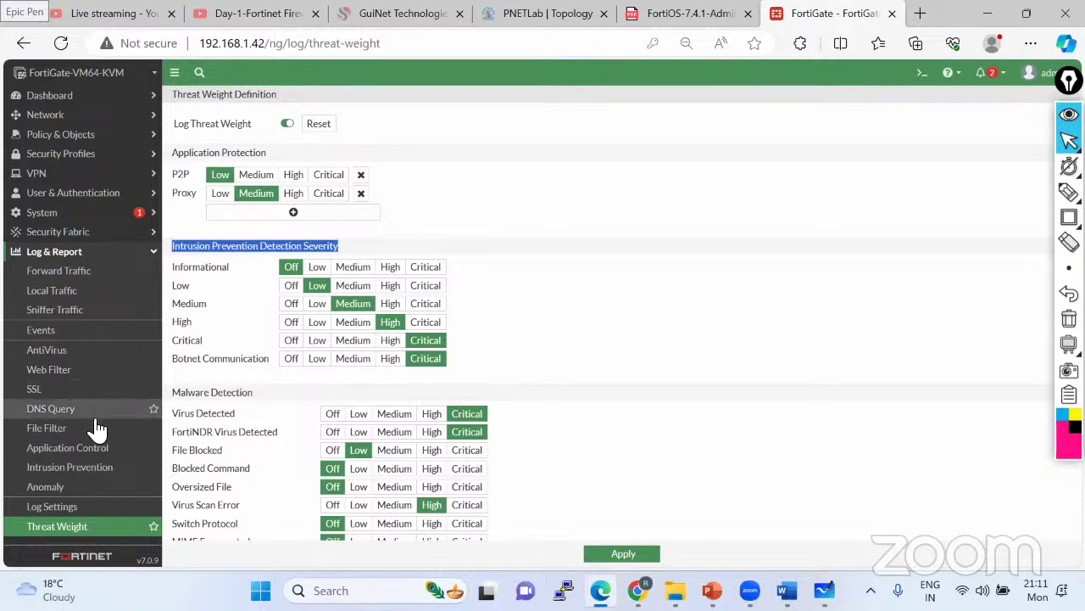
left_click(61, 507)
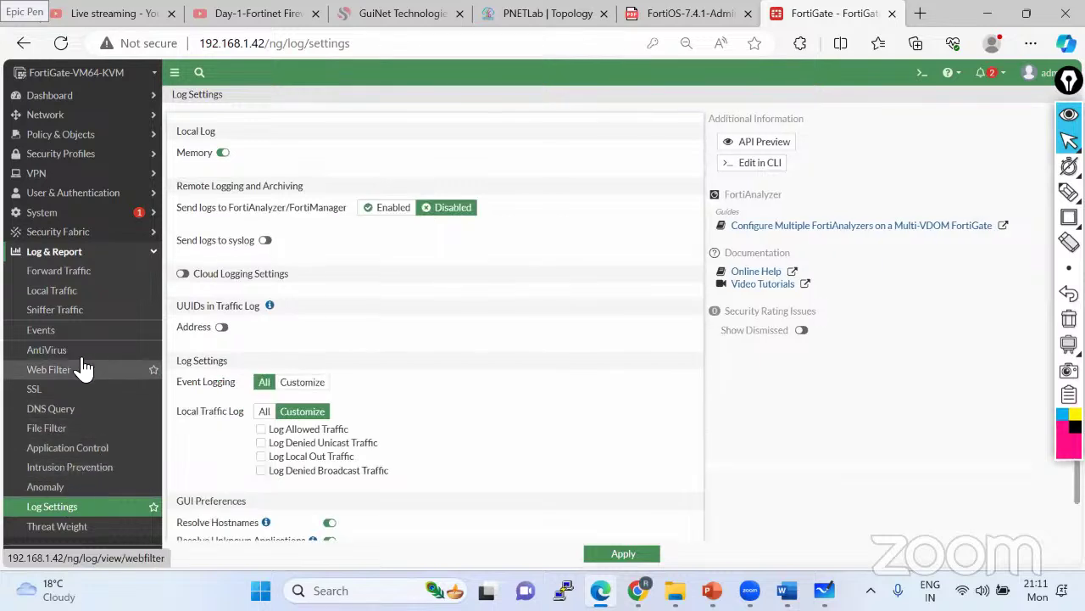
- Check the Forward Traffic, AntiVirus and Web Filter logs, which show no results
left_click(59, 334)
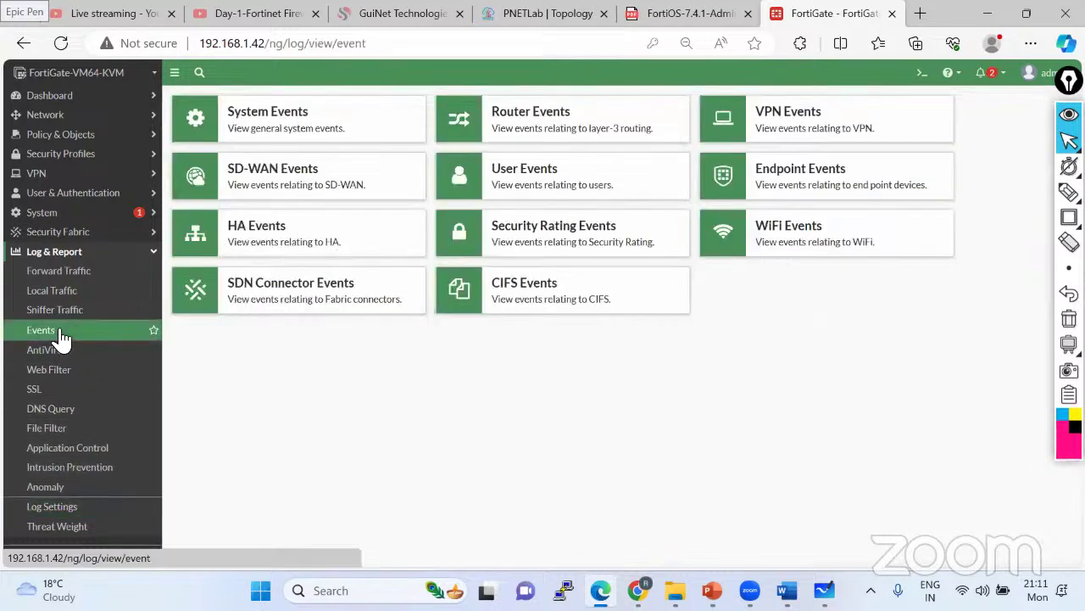
left_click(70, 280)
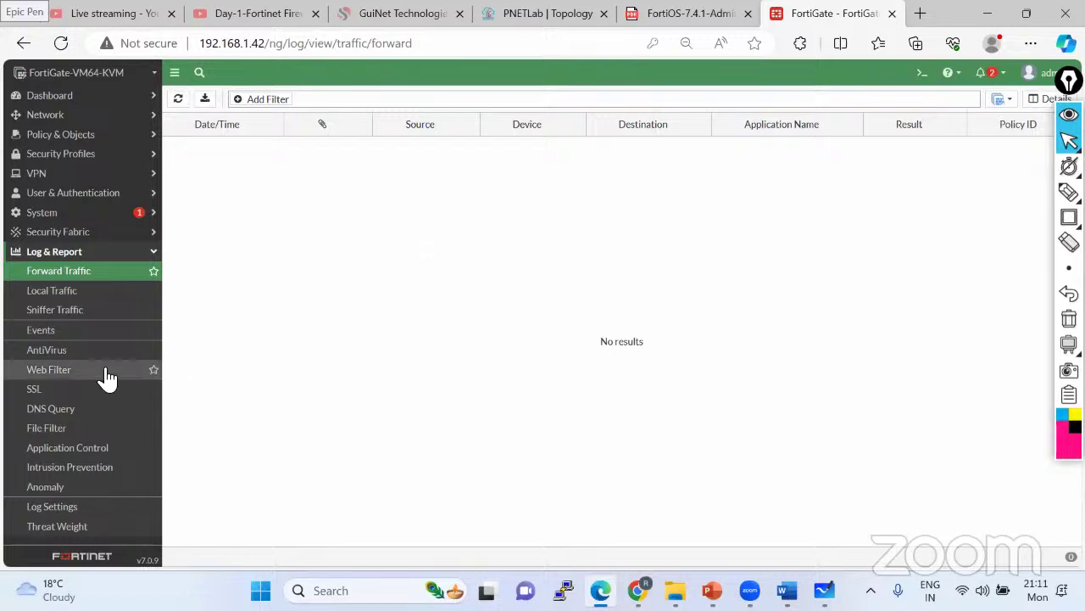
left_click(79, 352)
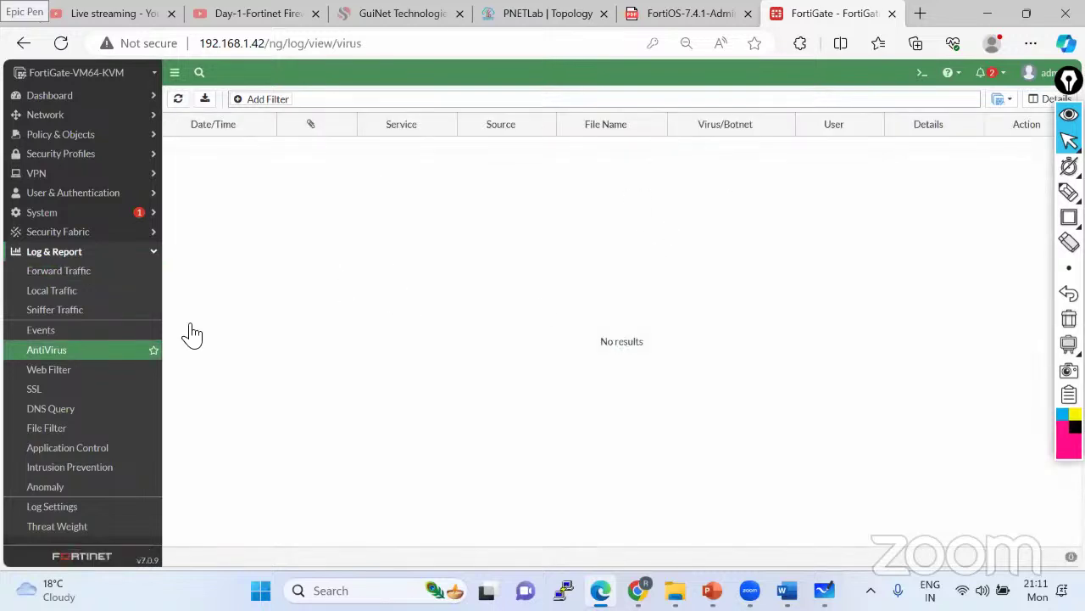
left_click(56, 375)
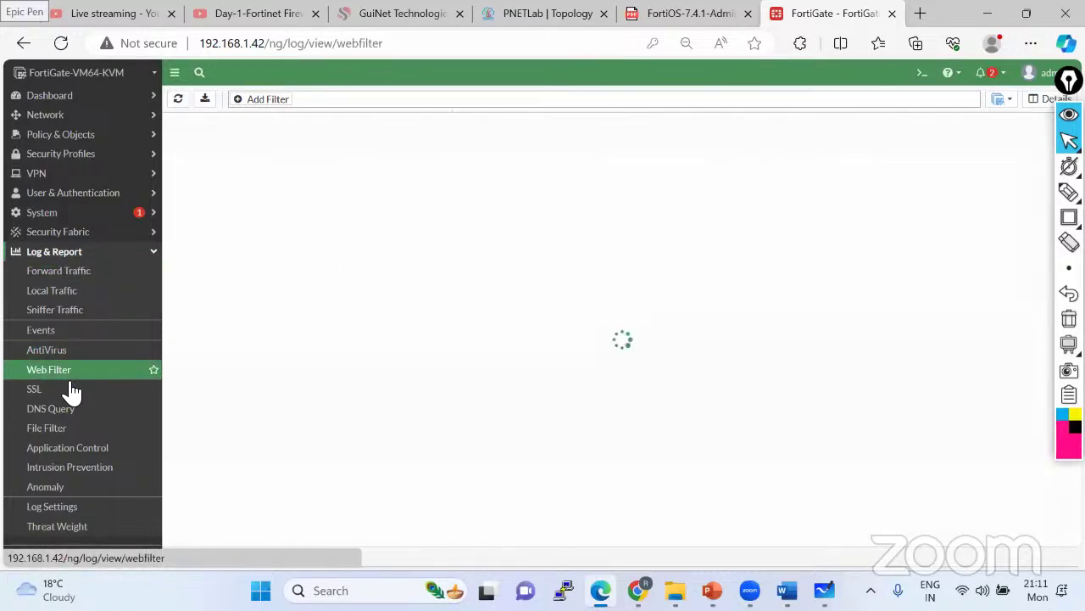
- Check the SSL and Application Control logs, ending on the Intrusion Prevention log
left_click(47, 332)
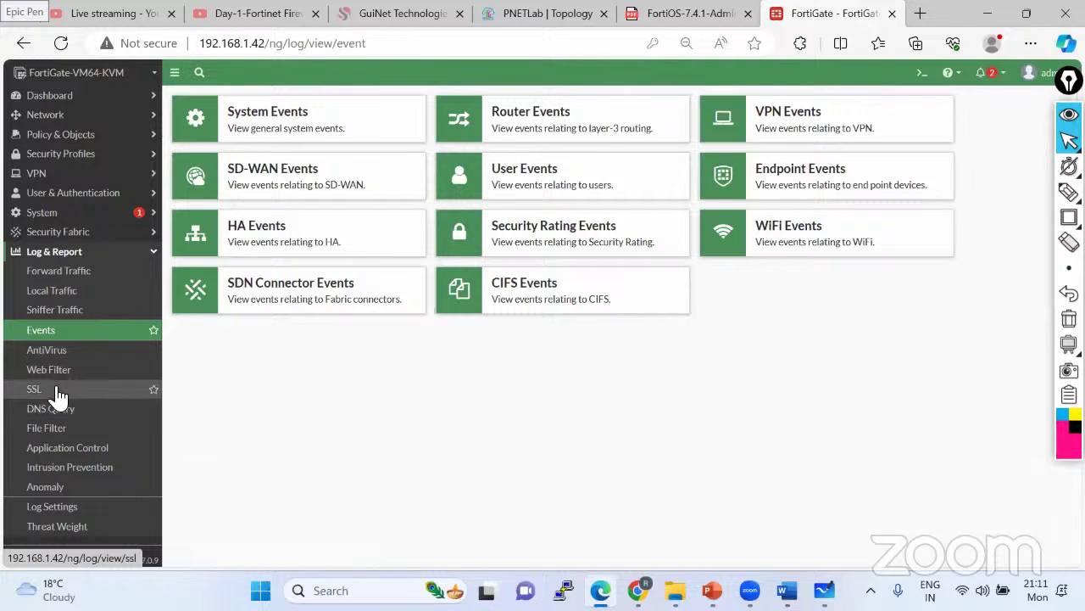
left_click(54, 391)
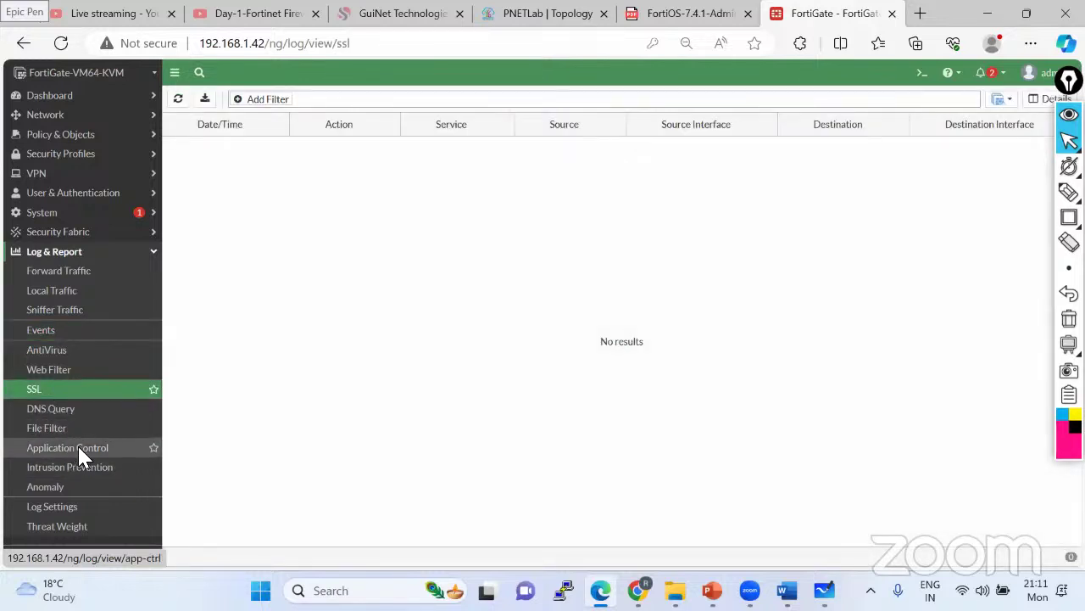
left_click(77, 446)
left_click(99, 472)
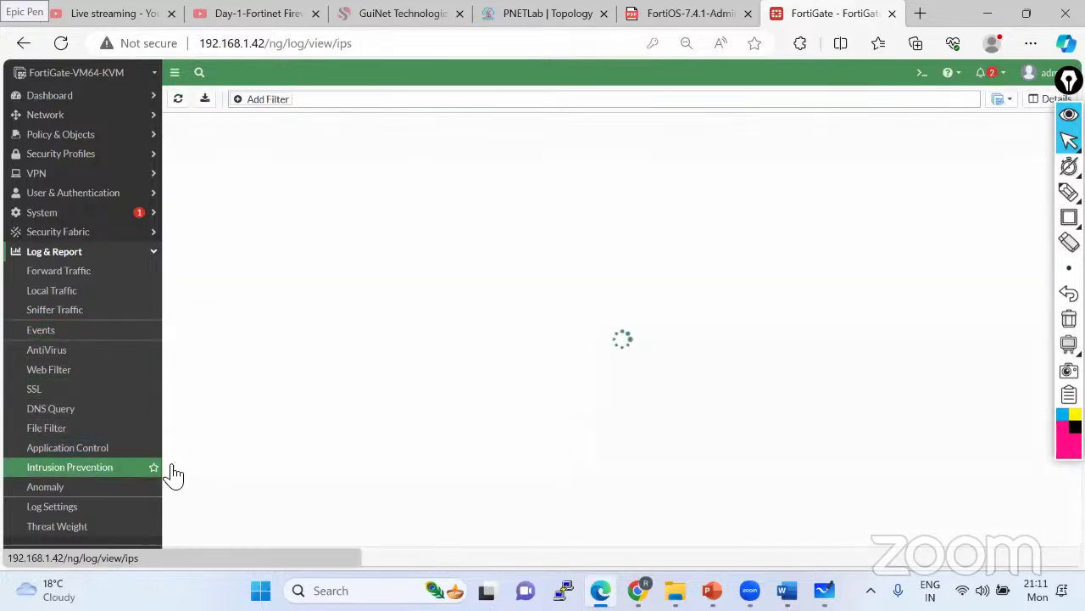